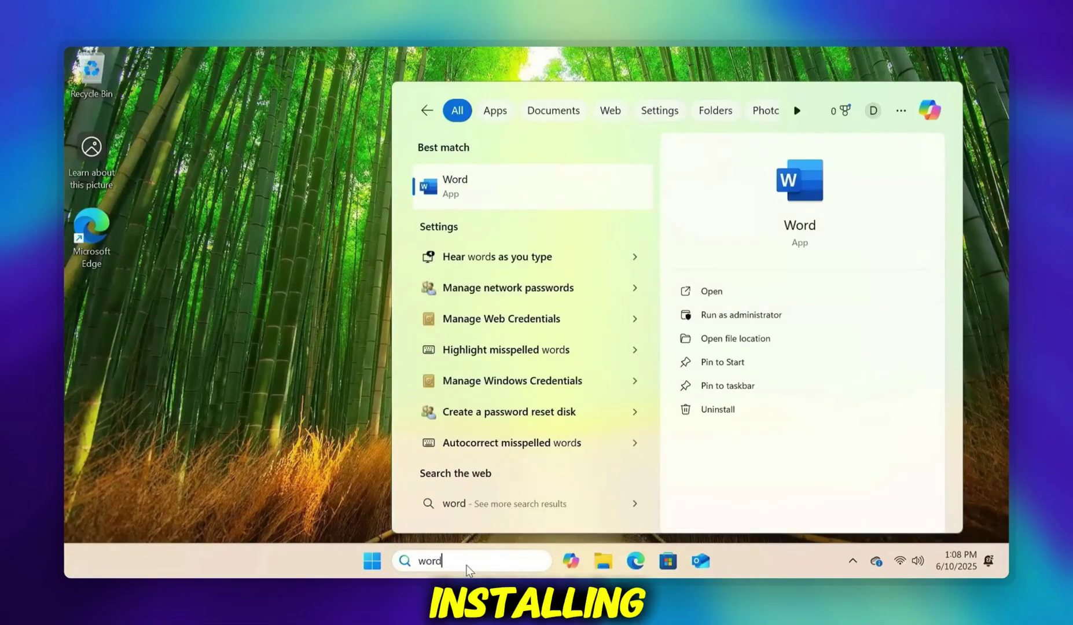
Step: Launch Word, accept the license, decline optional data sharing, and open a blank document
{"action": "left_click", "coordinate": [547, 186]}
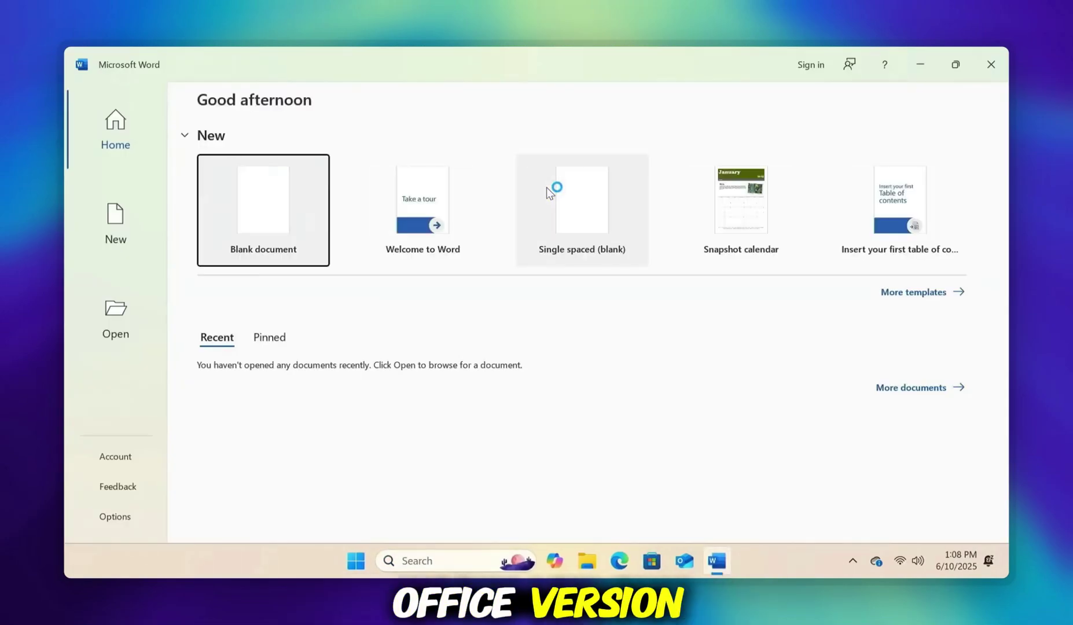
{"action": "left_click", "coordinate": [563, 422]}
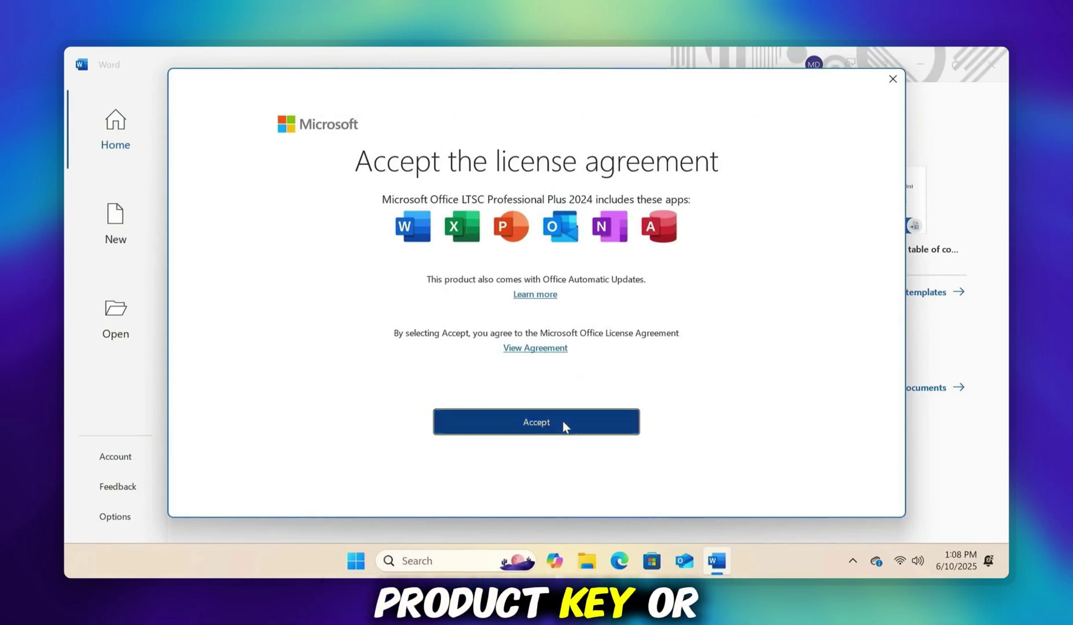
{"action": "left_click", "coordinate": [769, 488]}
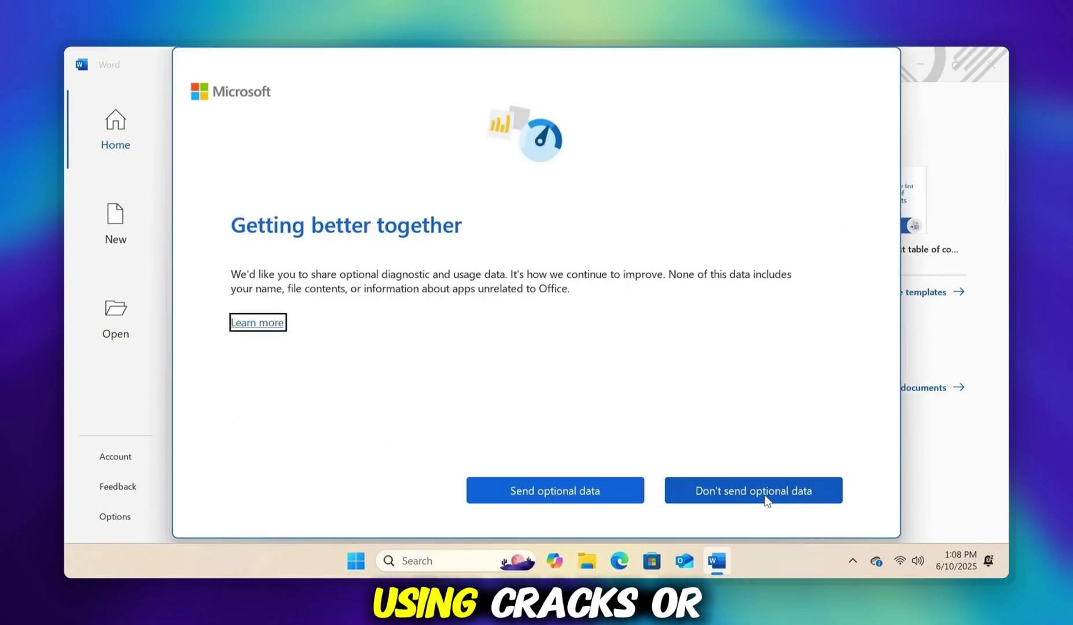
{"action": "left_click", "coordinate": [766, 498]}
{"action": "left_click", "coordinate": [766, 491]}
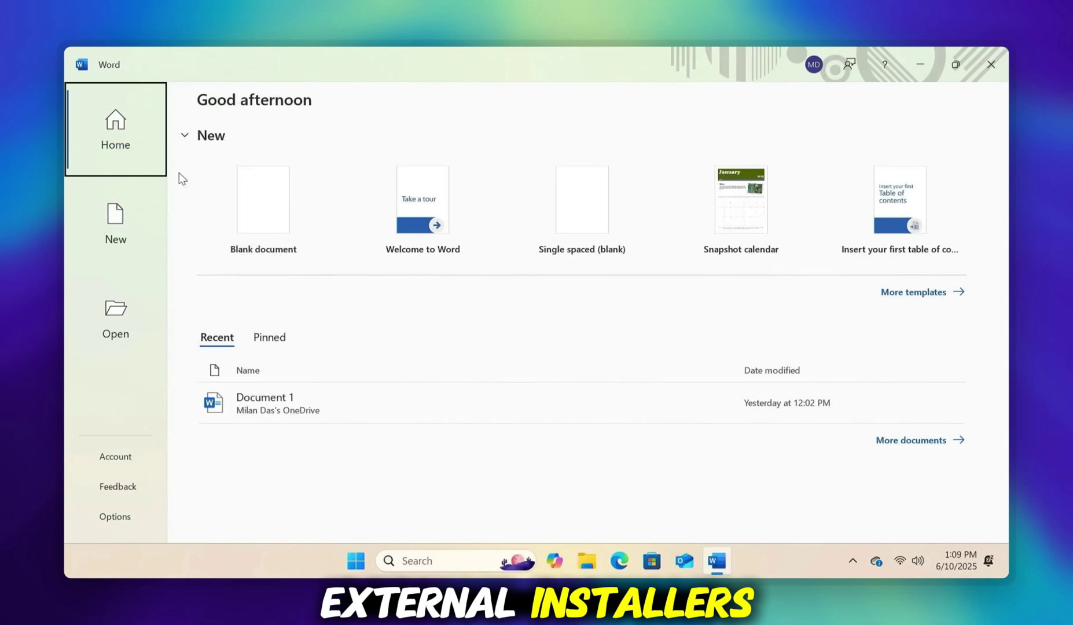
{"action": "left_click", "coordinate": [261, 208]}
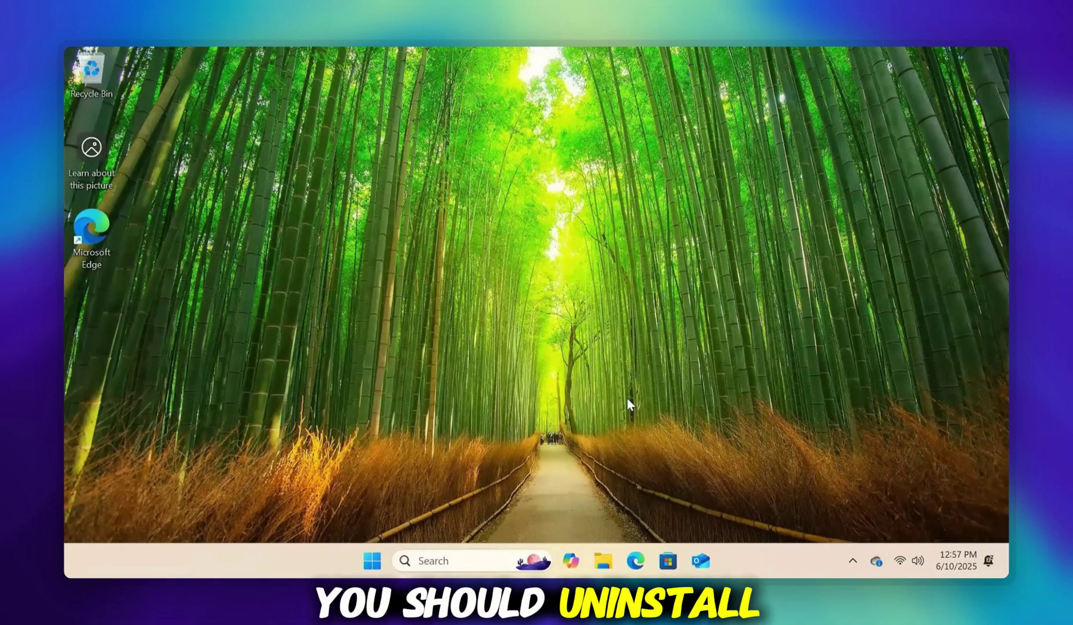
{"action": "left_click", "coordinate": [486, 566]}
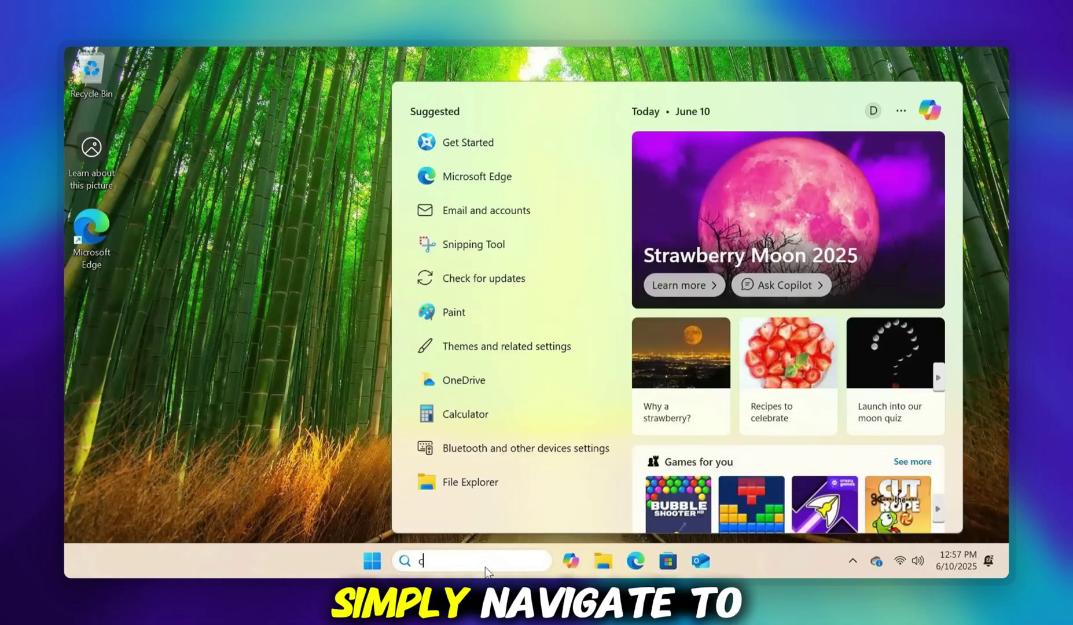
{"action": "type", "text": "control"}
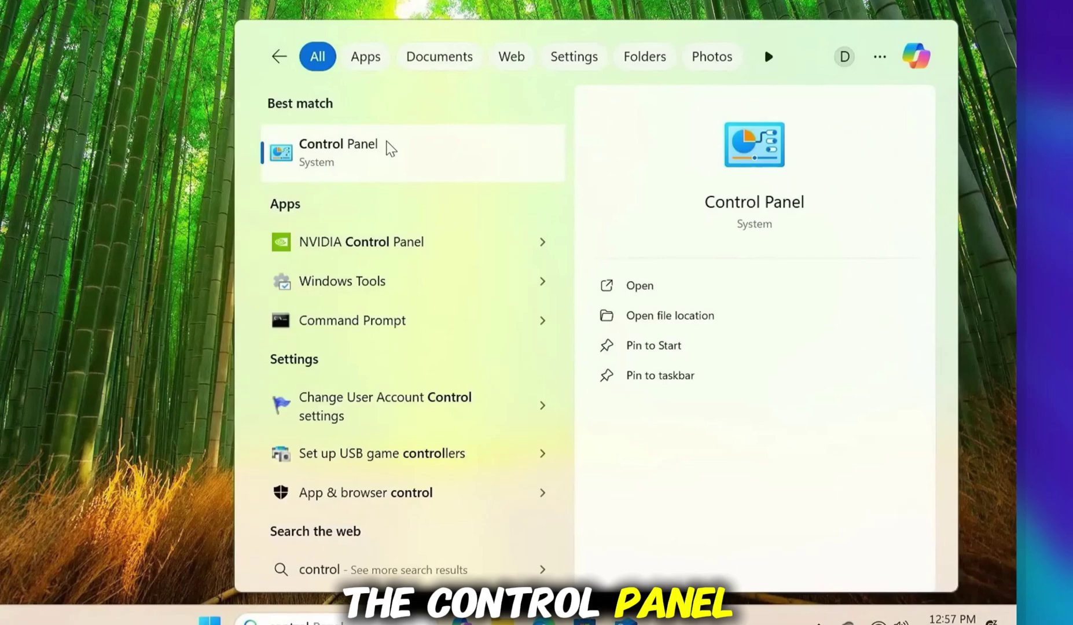
{"action": "left_click", "coordinate": [515, 186]}
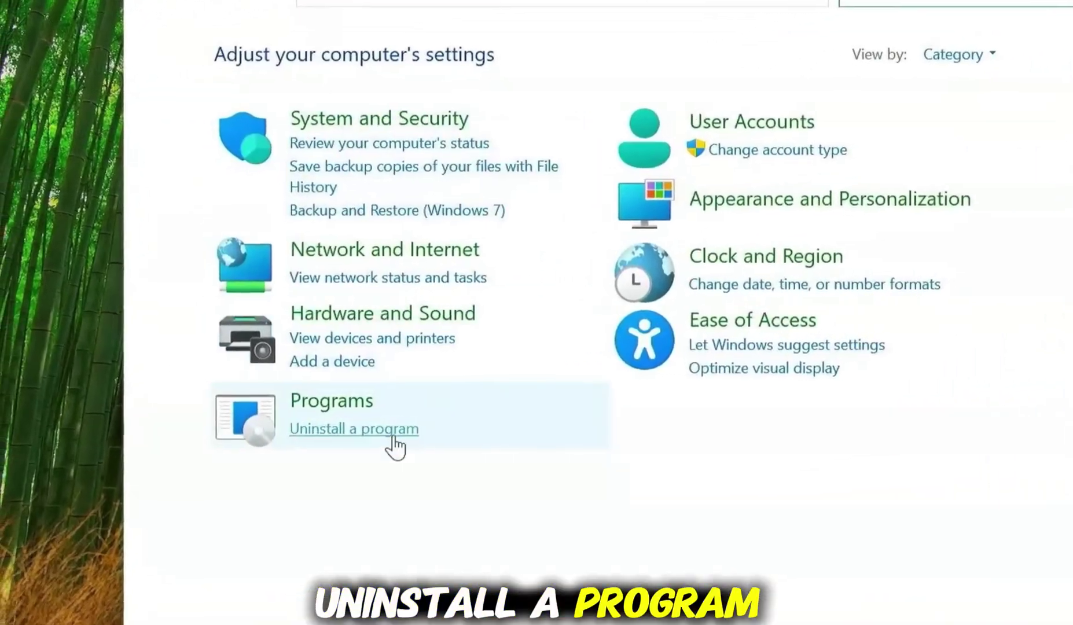
{"action": "left_click", "coordinate": [388, 435]}
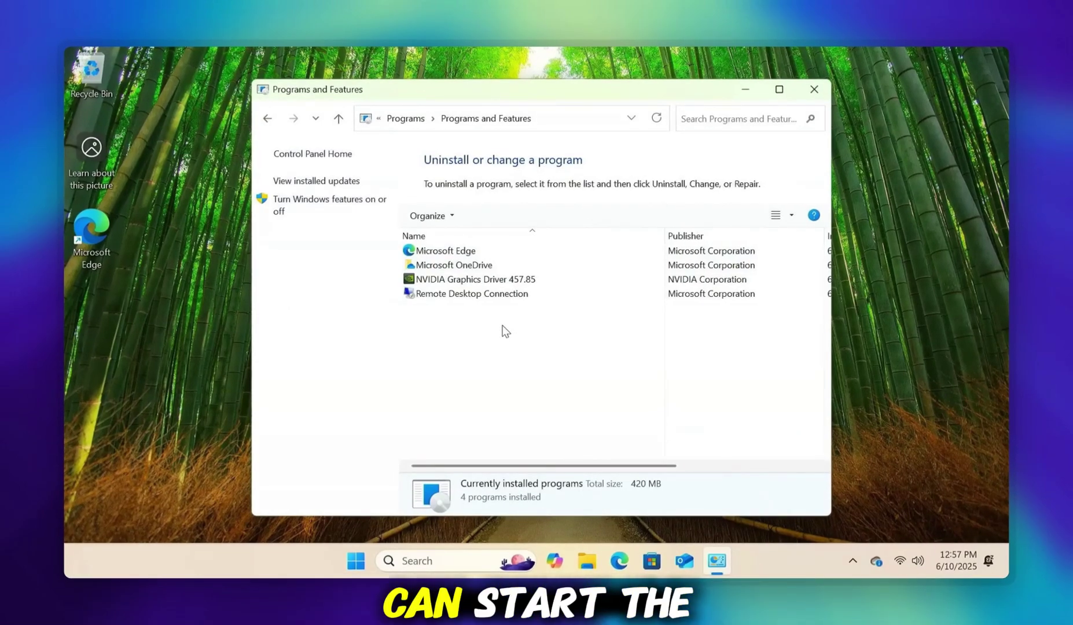
Step: Close the installed programs window and load config.office.com in Edge, scrolling to Create a new configuration
{"action": "left_click", "coordinate": [812, 89]}
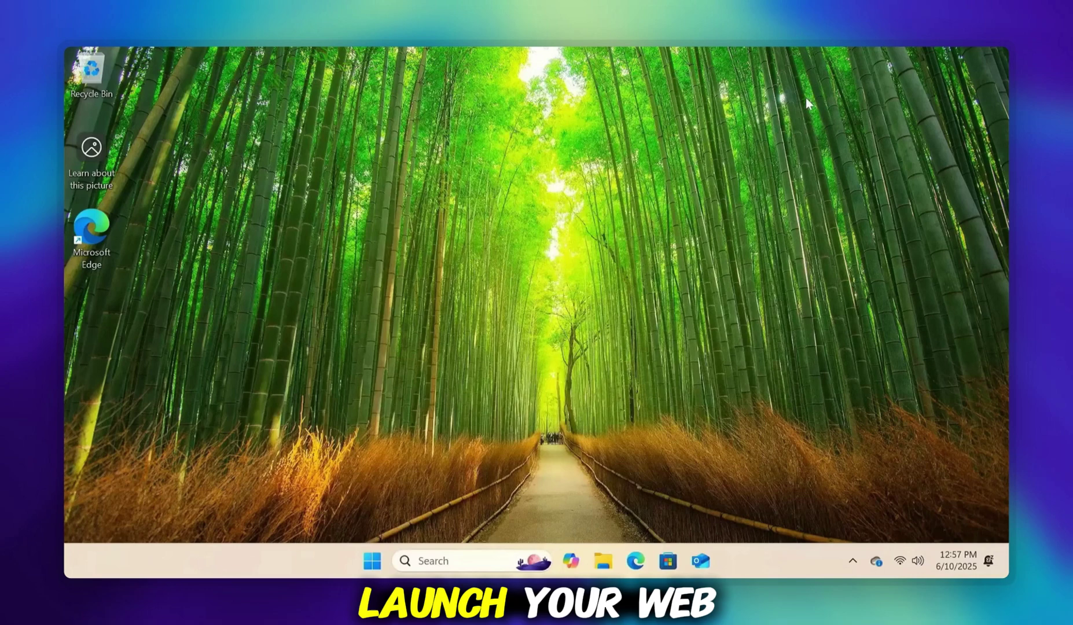
{"action": "left_click", "coordinate": [635, 561]}
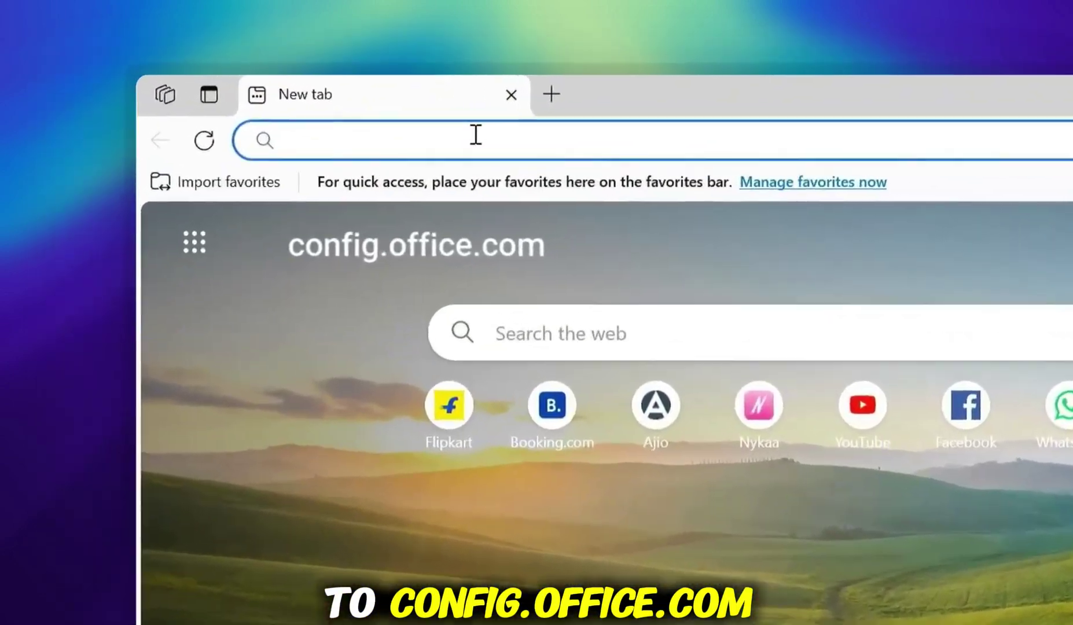
{"action": "type", "text": "config.office.com"}
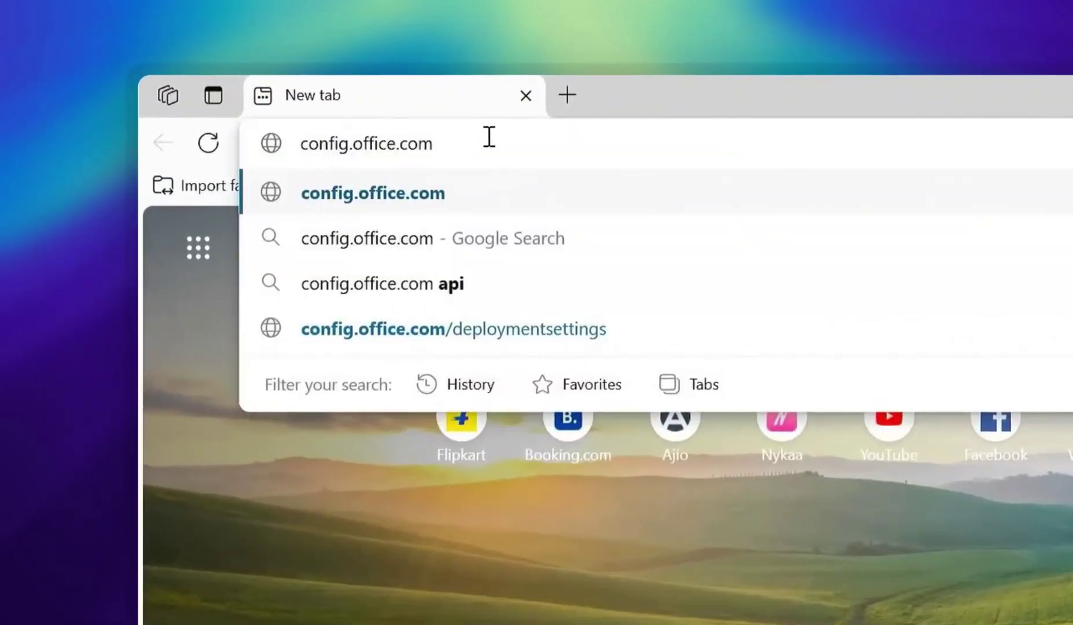
{"action": "key", "text": "Return"}
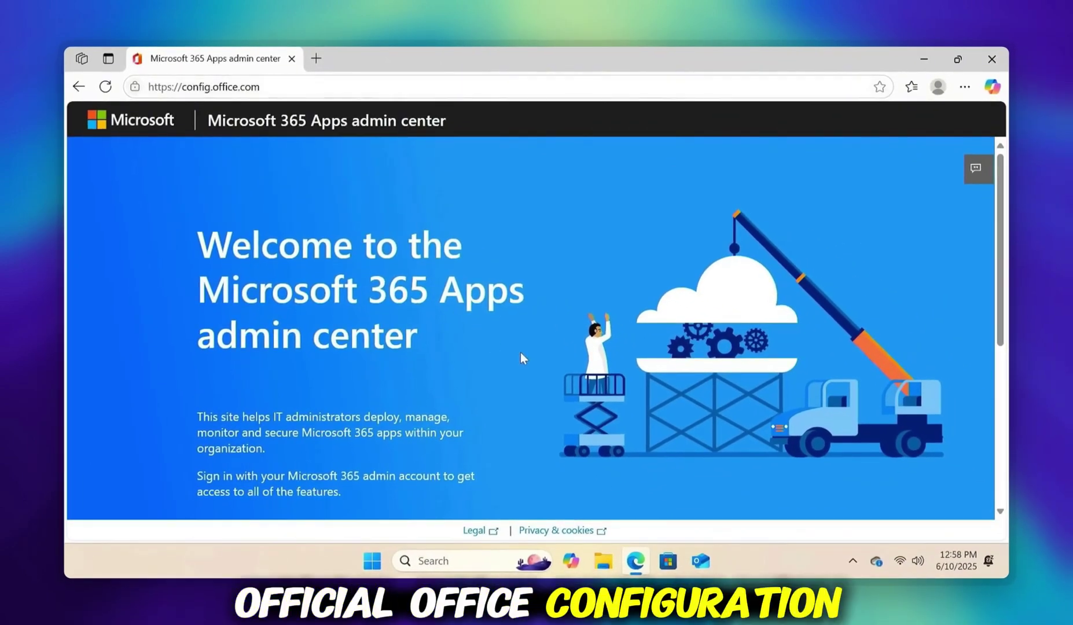
{"action": "scroll", "coordinate": [520, 354], "scroll_direction": "down", "scroll_amount": 5}
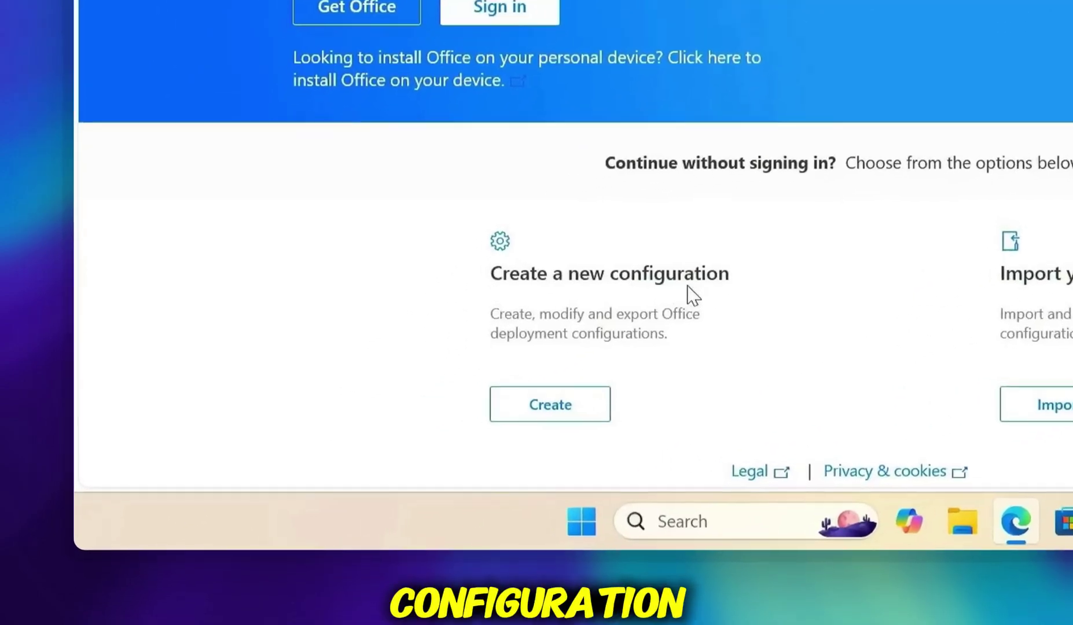
Step: Create a new 64-bit configuration with Office LTSC Professional Plus 2024 - Volume License as the suite
{"action": "left_click", "coordinate": [594, 406]}
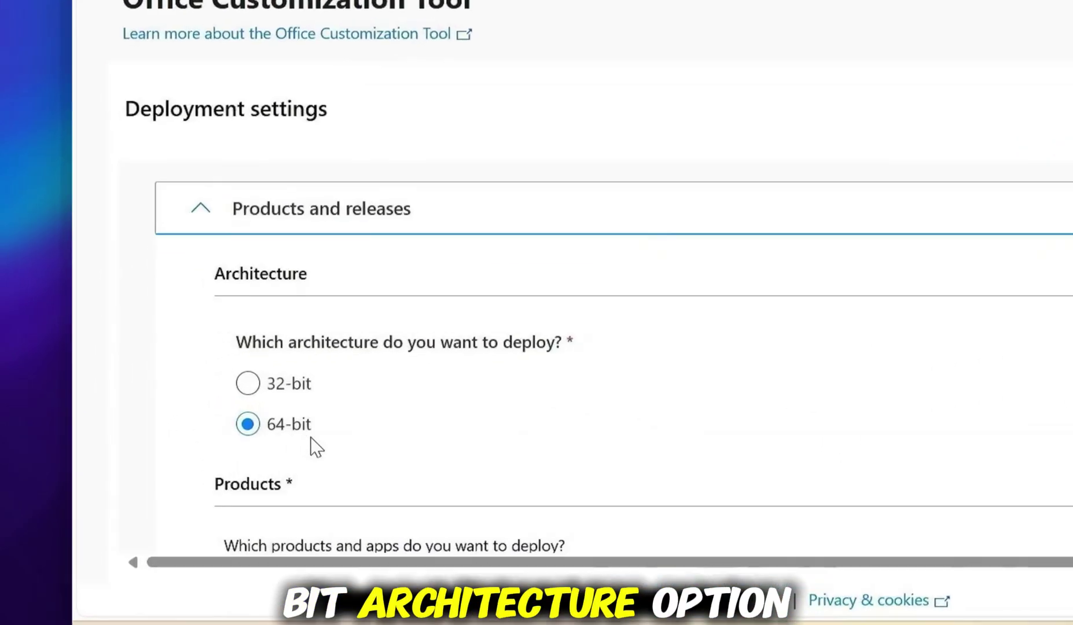
{"action": "scroll", "coordinate": [653, 443], "scroll_direction": "down", "scroll_amount": 5}
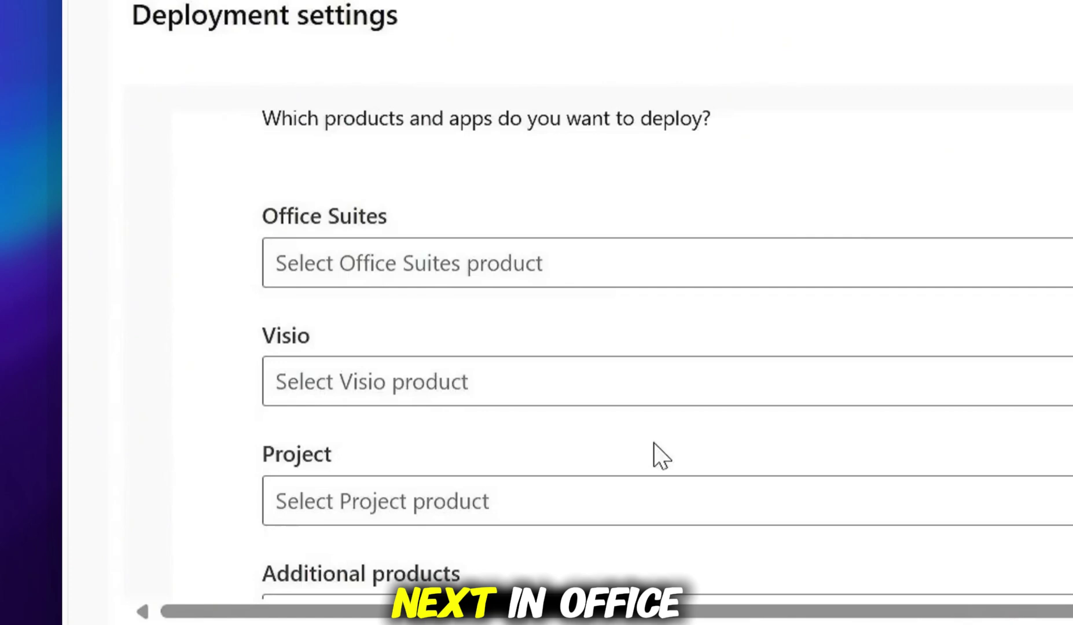
{"action": "left_click", "coordinate": [359, 272]}
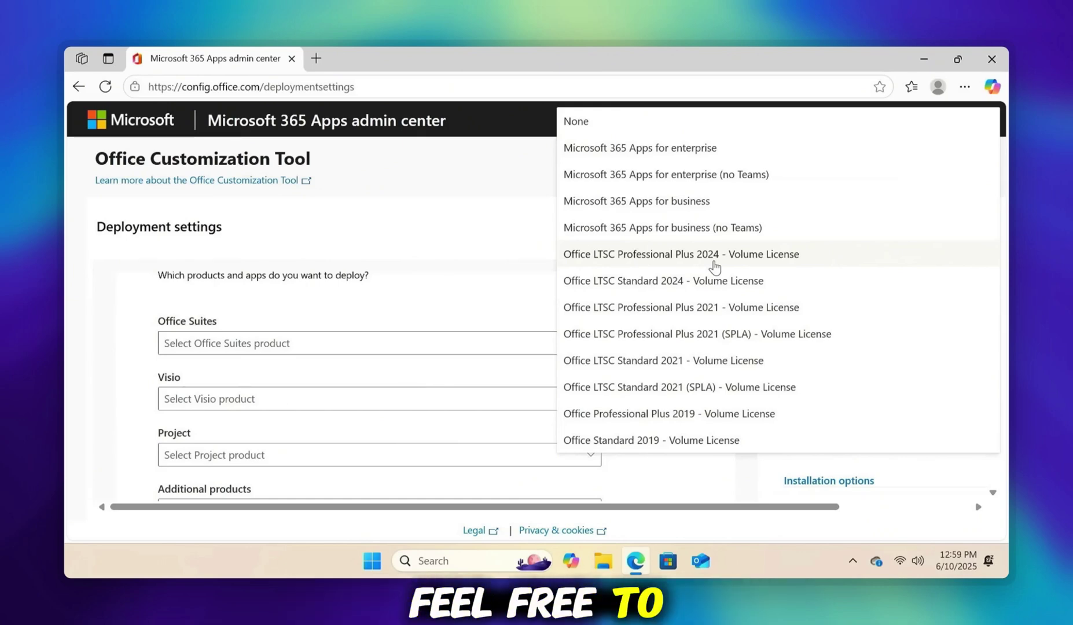
{"action": "left_click", "coordinate": [714, 261]}
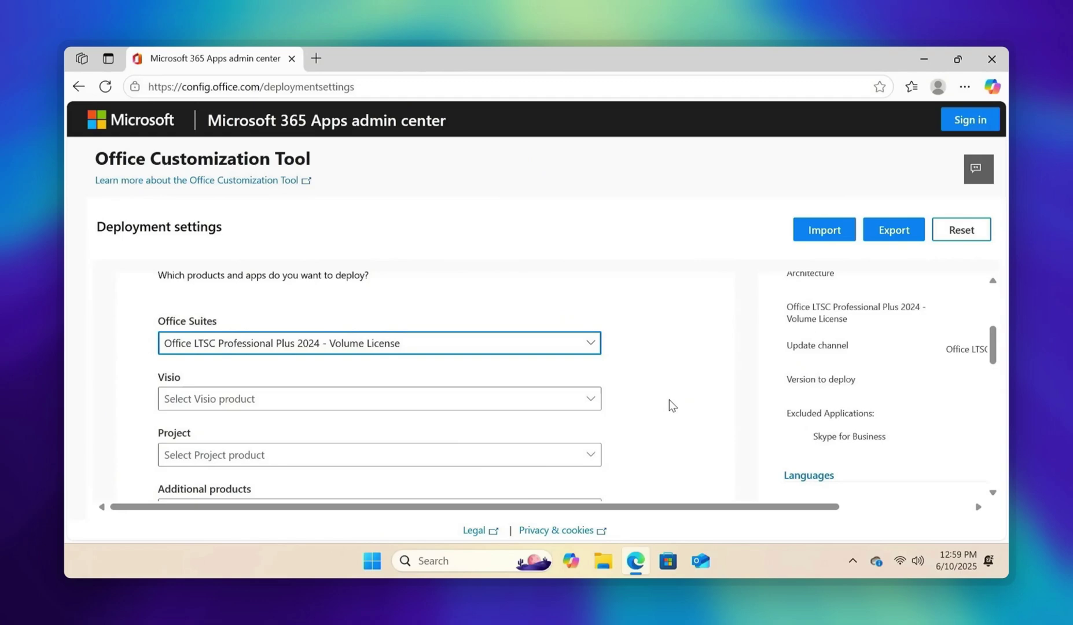
Step: Turn off Access, OneNote, OneDrive Desktop, Outlook and Publisher, leaving Excel, PowerPoint and Word
{"action": "scroll", "coordinate": [669, 405], "scroll_direction": "down", "scroll_amount": 8}
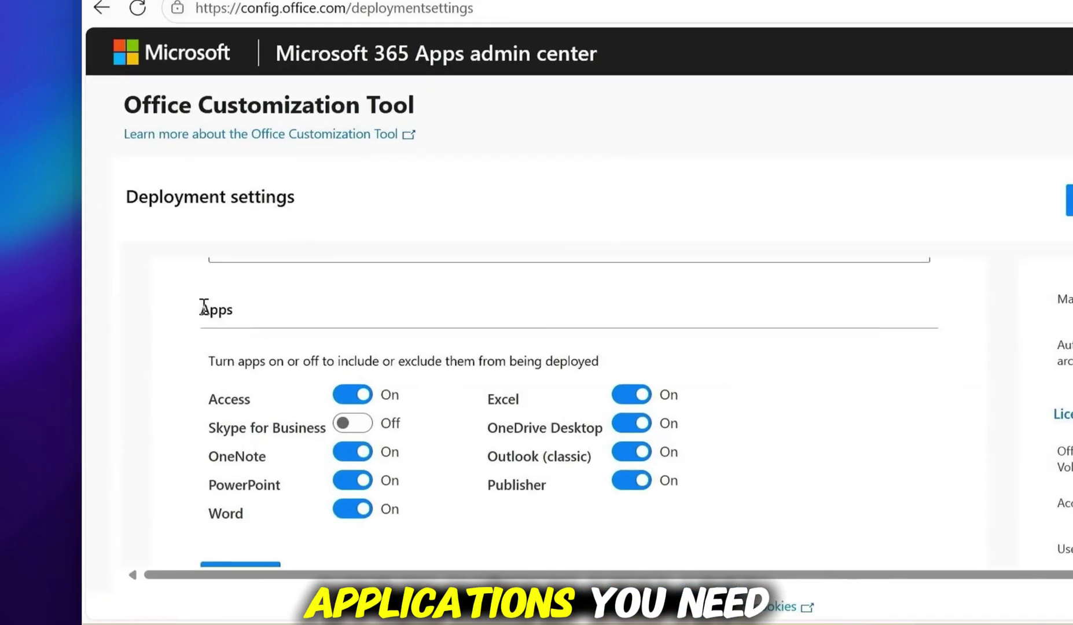
{"action": "left_click_drag", "start_coordinate": [156, 313], "coordinate": [183, 318]}
{"action": "left_click", "coordinate": [187, 317]}
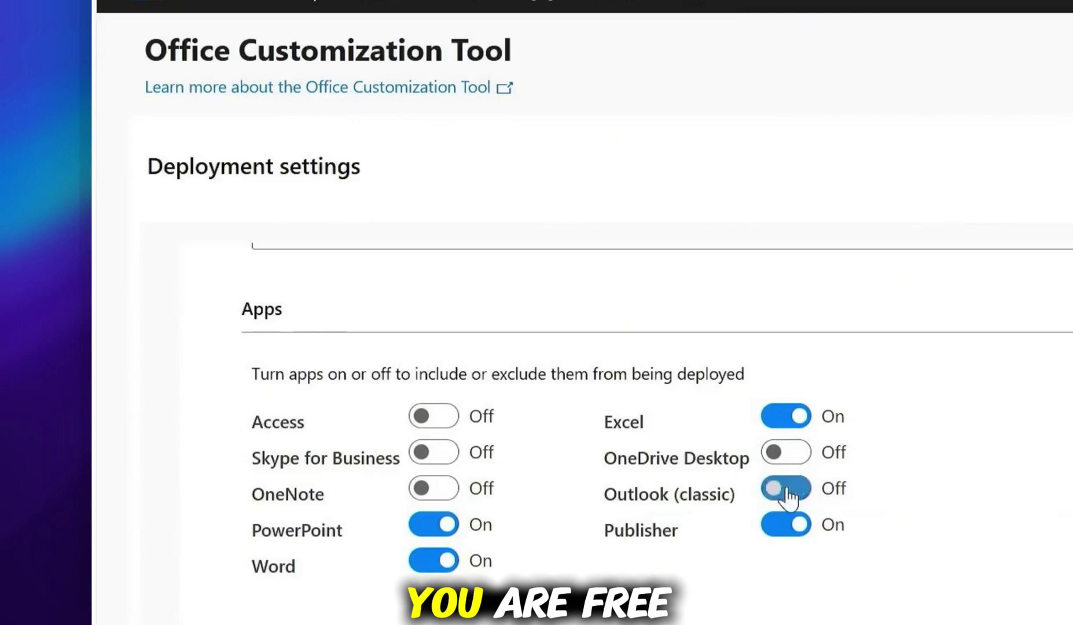
{"action": "left_click", "coordinate": [788, 526]}
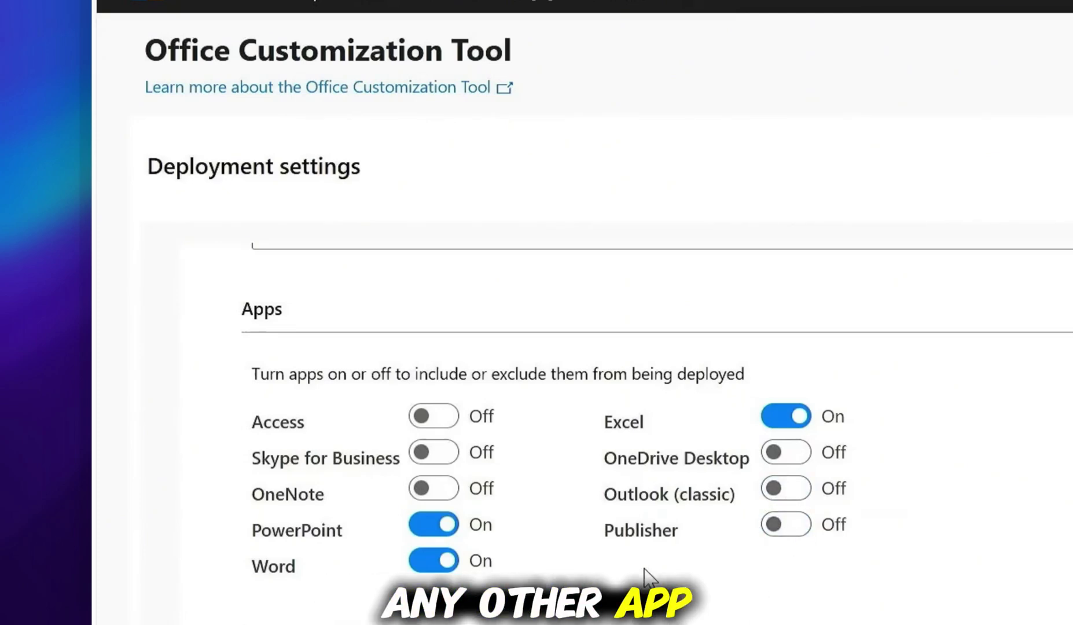
Step: Set English (United States) as the primary language
{"action": "scroll", "coordinate": [648, 576], "scroll_direction": "down", "scroll_amount": 3}
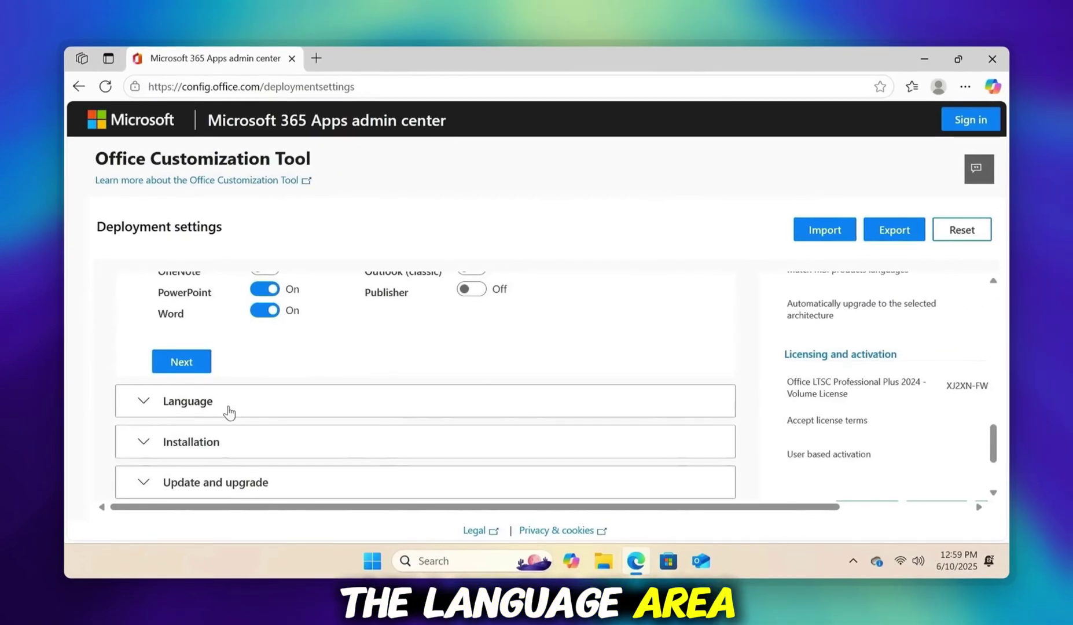
{"action": "left_click", "coordinate": [228, 410]}
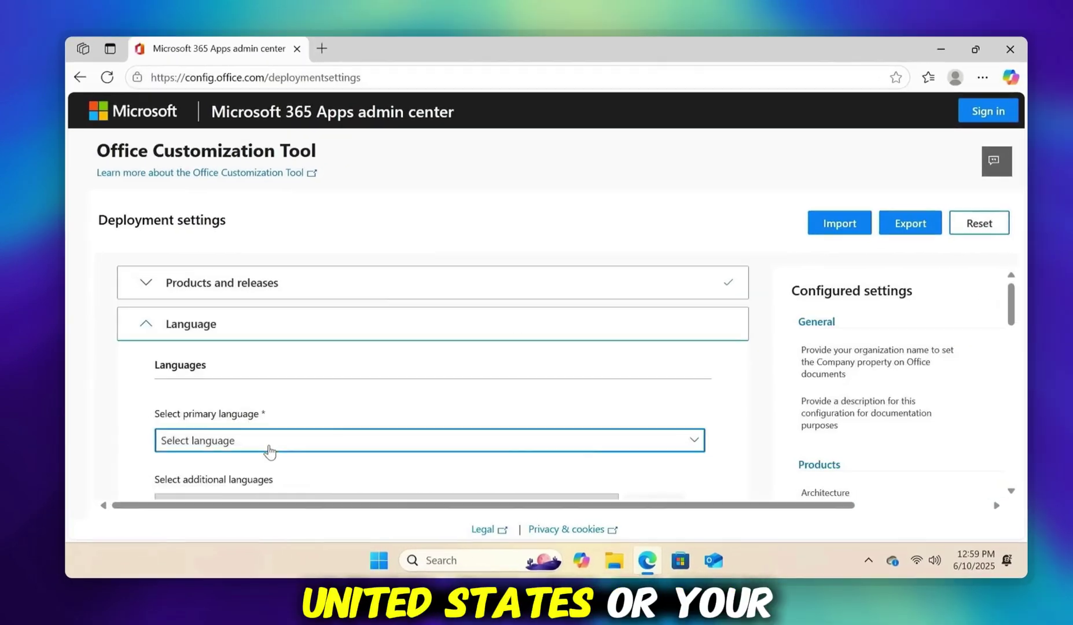
{"action": "left_click", "coordinate": [261, 445]}
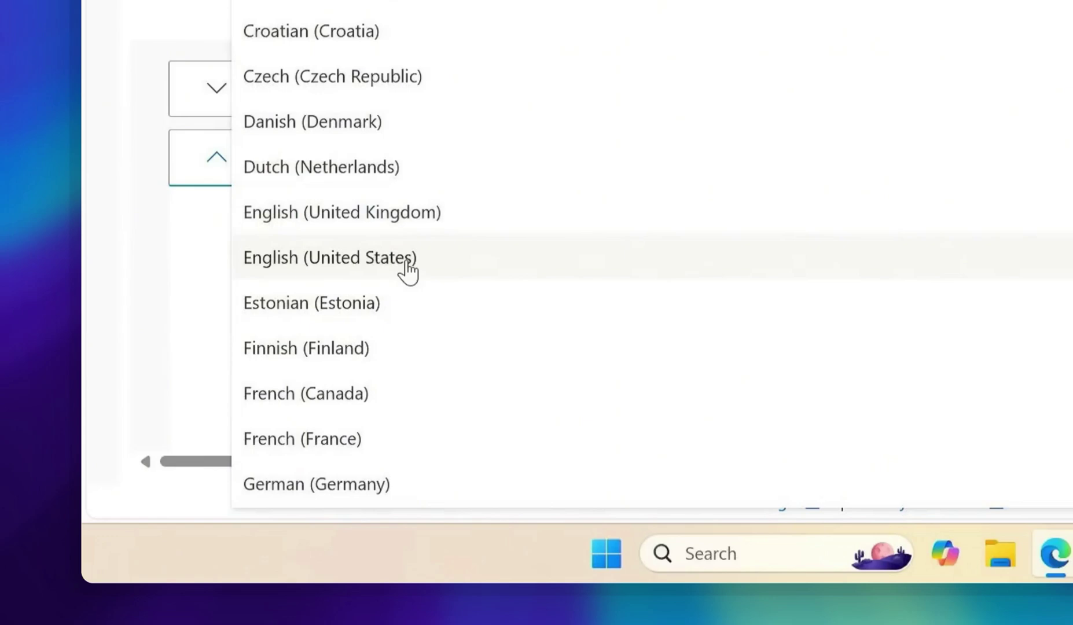
{"action": "left_click", "coordinate": [391, 290]}
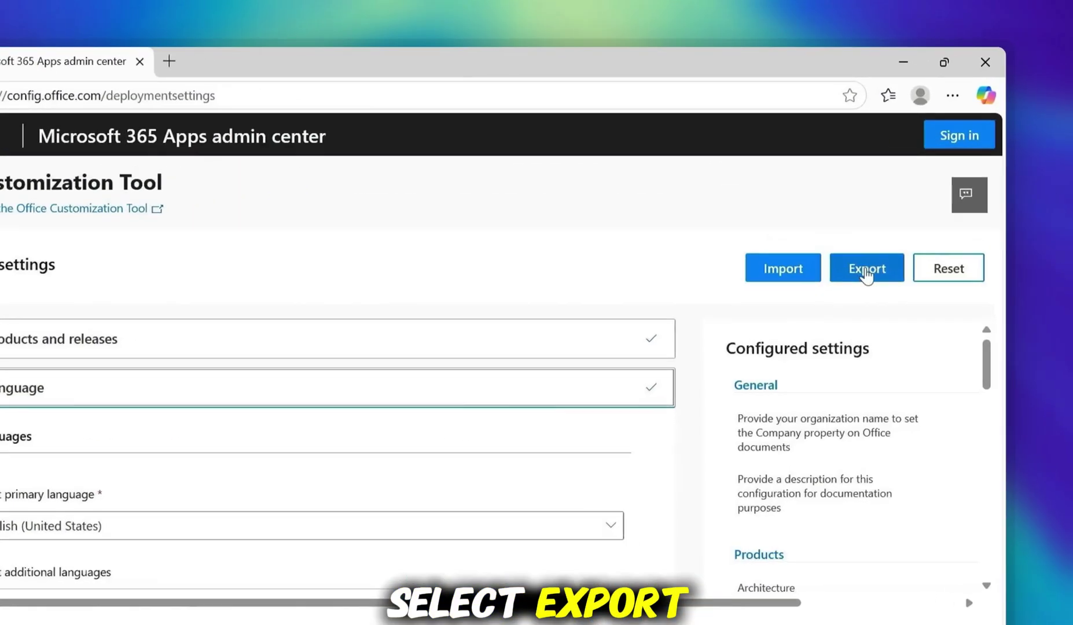
Step: Set Office Open XML as the default file format
{"action": "left_click", "coordinate": [866, 275]}
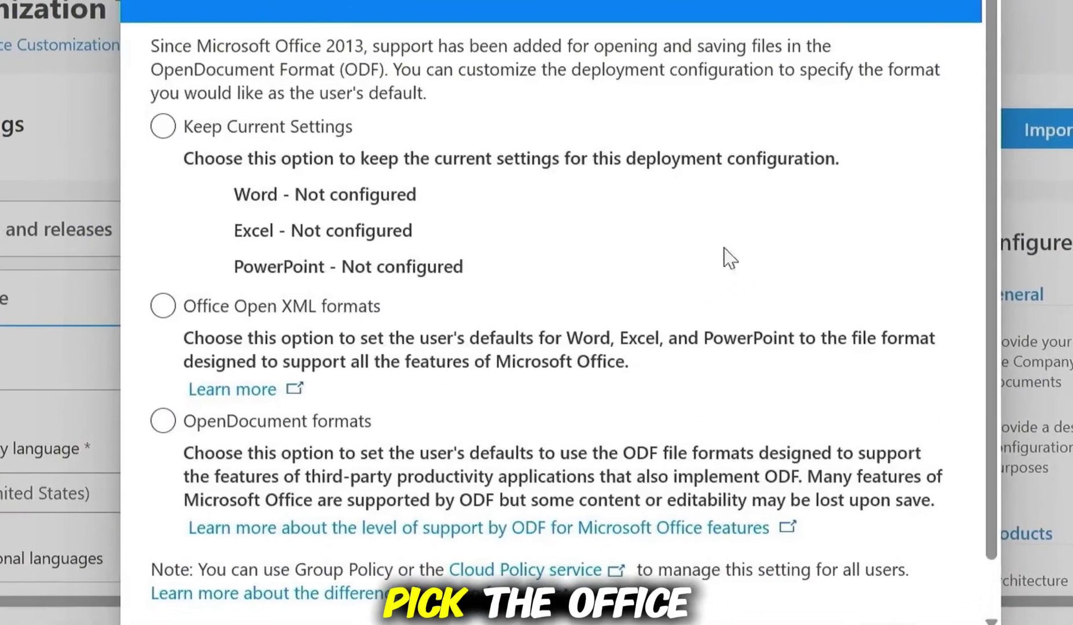
{"action": "left_click", "coordinate": [15, 399]}
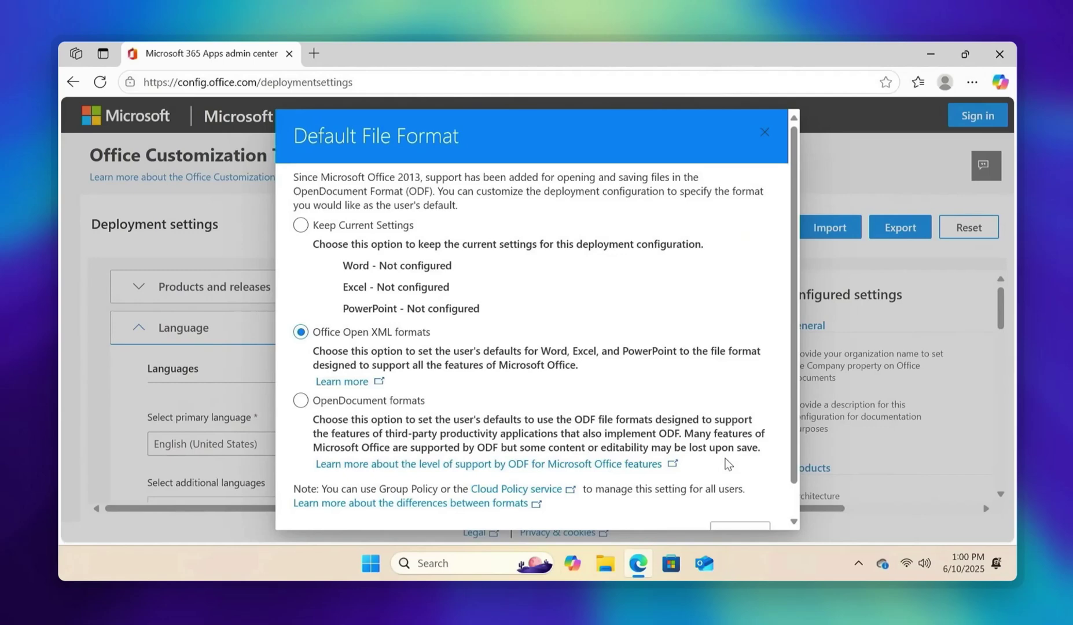
{"action": "scroll", "coordinate": [682, 481], "scroll_direction": "down", "scroll_amount": 2}
{"action": "left_click", "coordinate": [735, 499]}
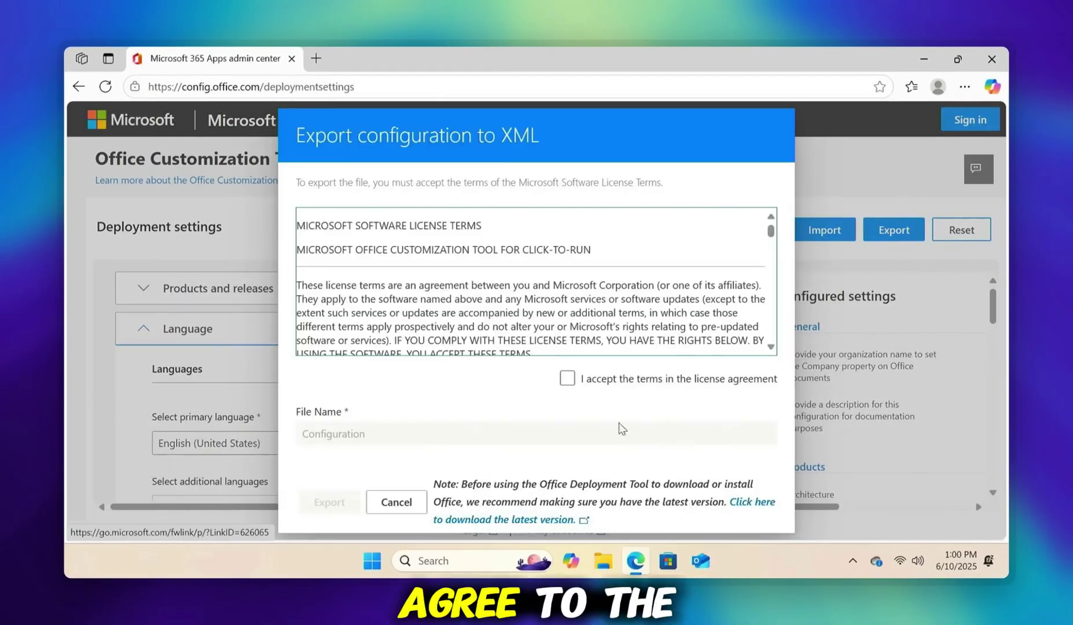
Step: Accept the license terms and export the configuration, keeping the downloaded Configuration.xml
{"action": "left_click", "coordinate": [567, 380]}
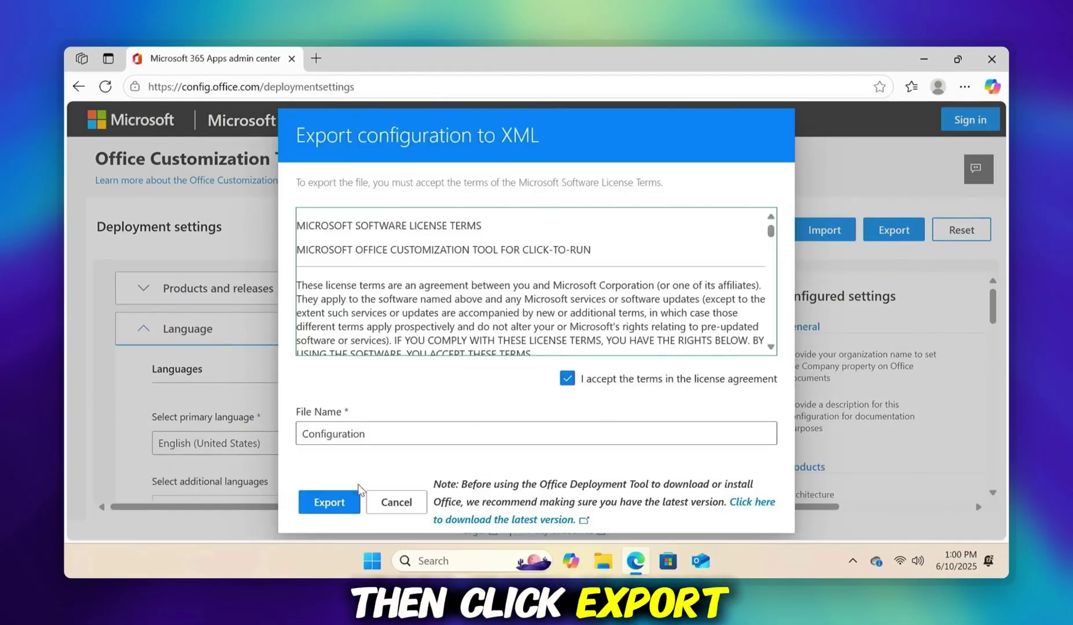
{"action": "left_click", "coordinate": [341, 505]}
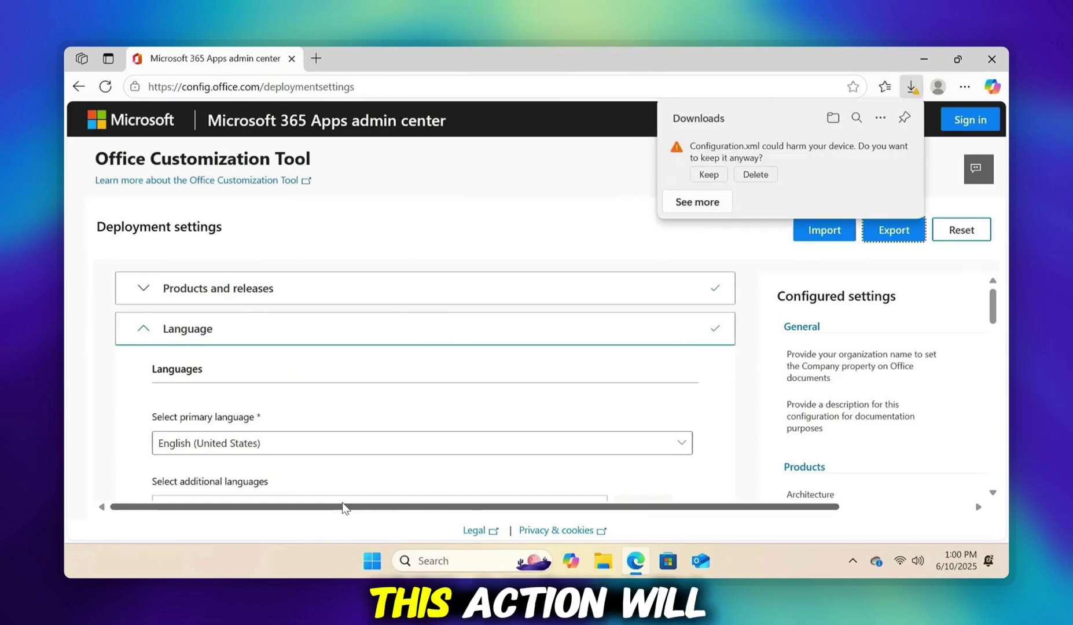
{"action": "left_click", "coordinate": [709, 174]}
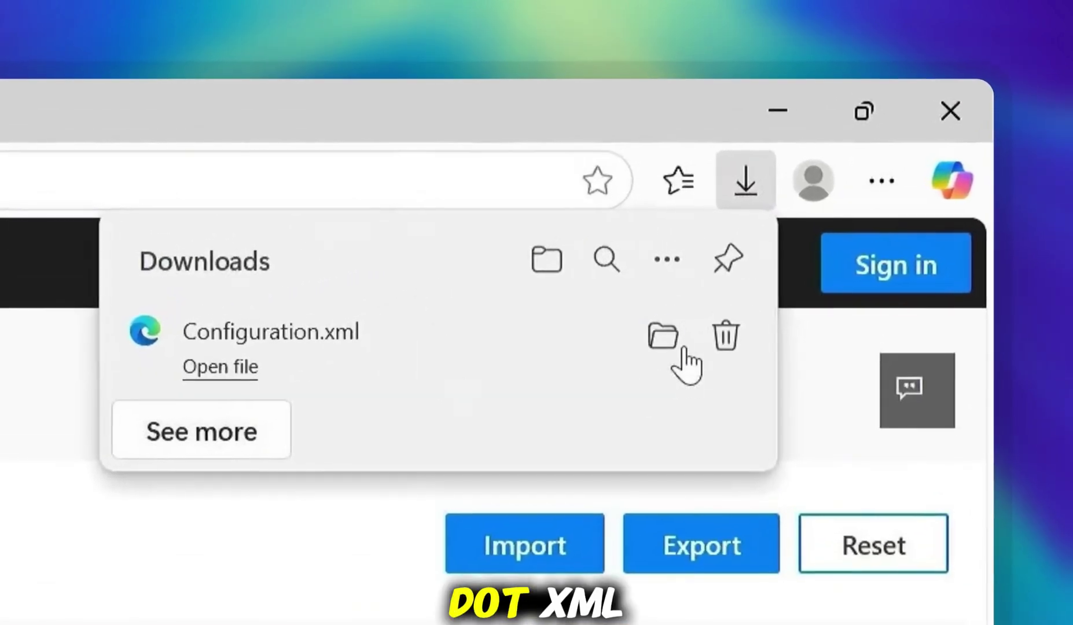
Step: Show Configuration.xml in its Downloads folder in File Explorer
{"action": "left_click", "coordinate": [663, 337]}
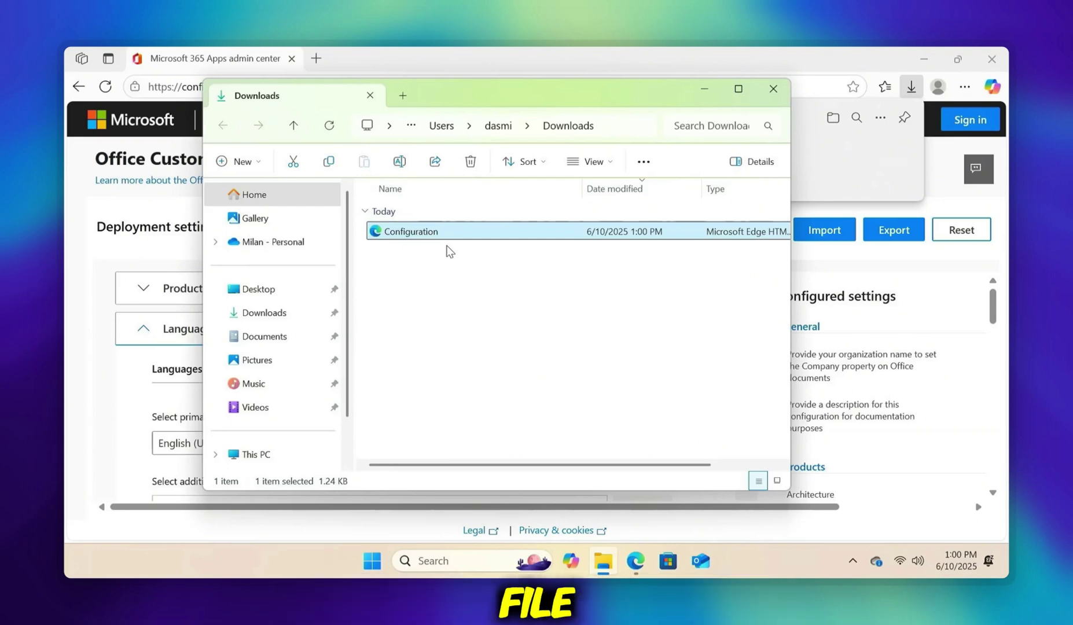
Step: Search the web for 'office deployment tool' and download it from Microsoft's download page
{"action": "left_click", "coordinate": [706, 88]}
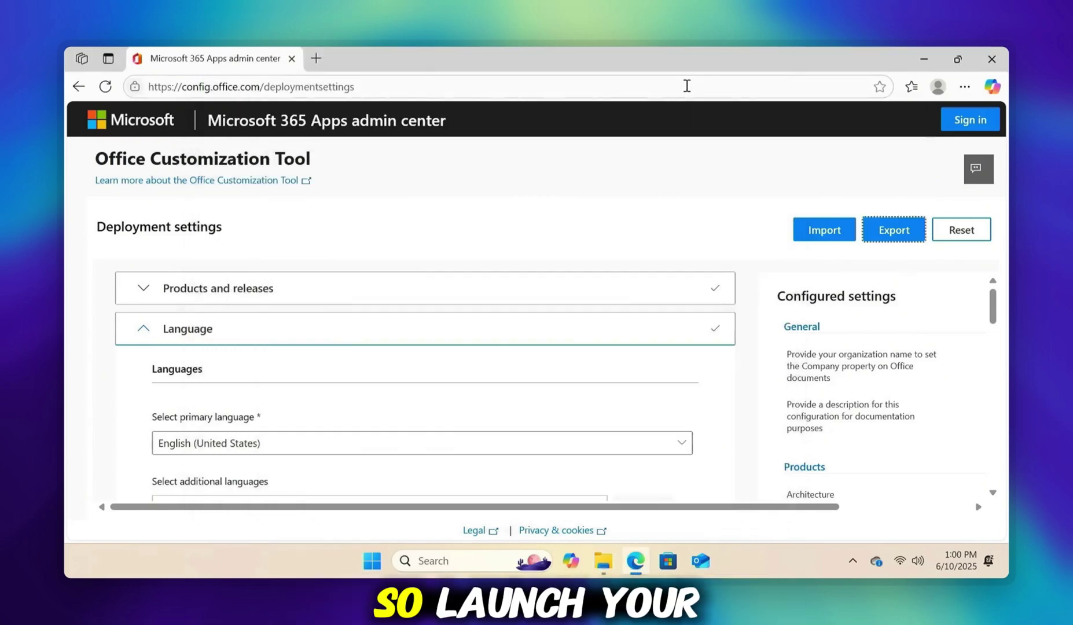
{"action": "left_click", "coordinate": [316, 58]}
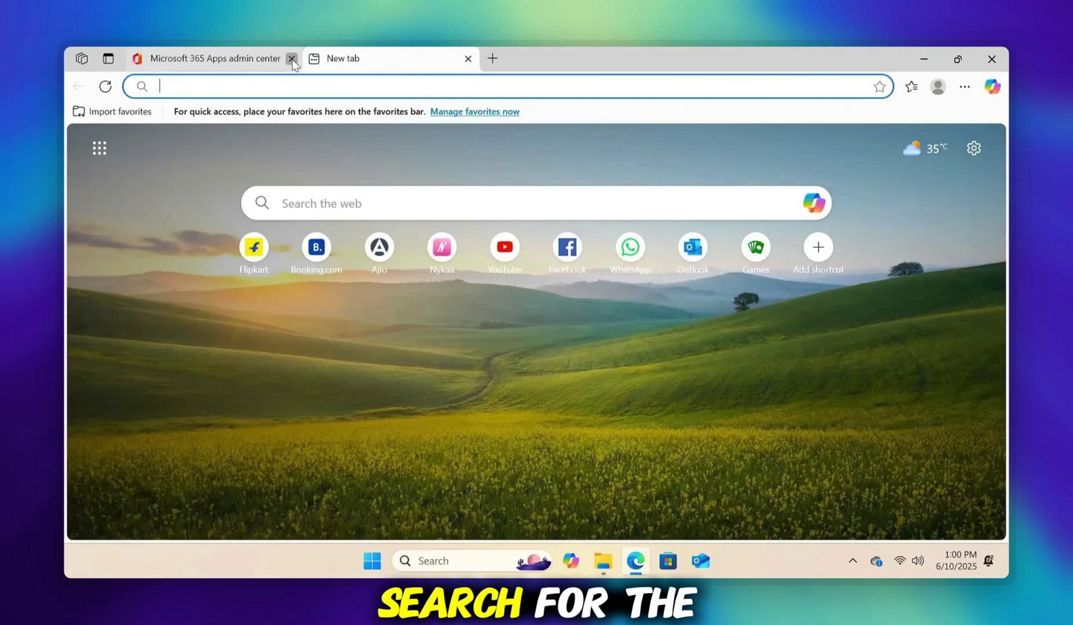
{"action": "left_click", "coordinate": [291, 58]}
{"action": "type", "text": "office deployment tool"}
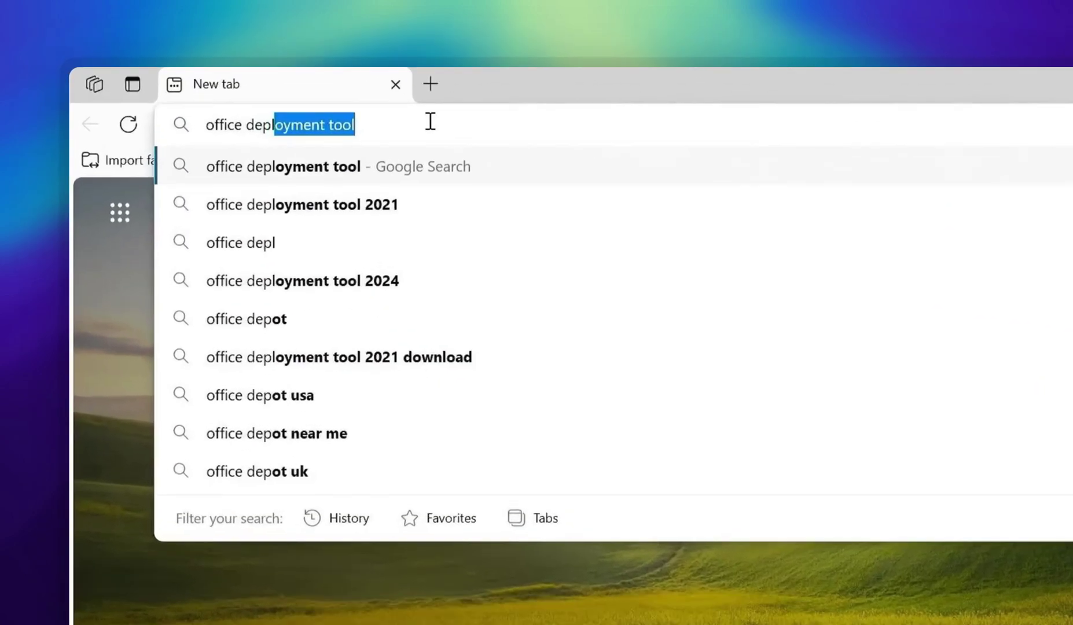
{"action": "key", "text": "Return"}
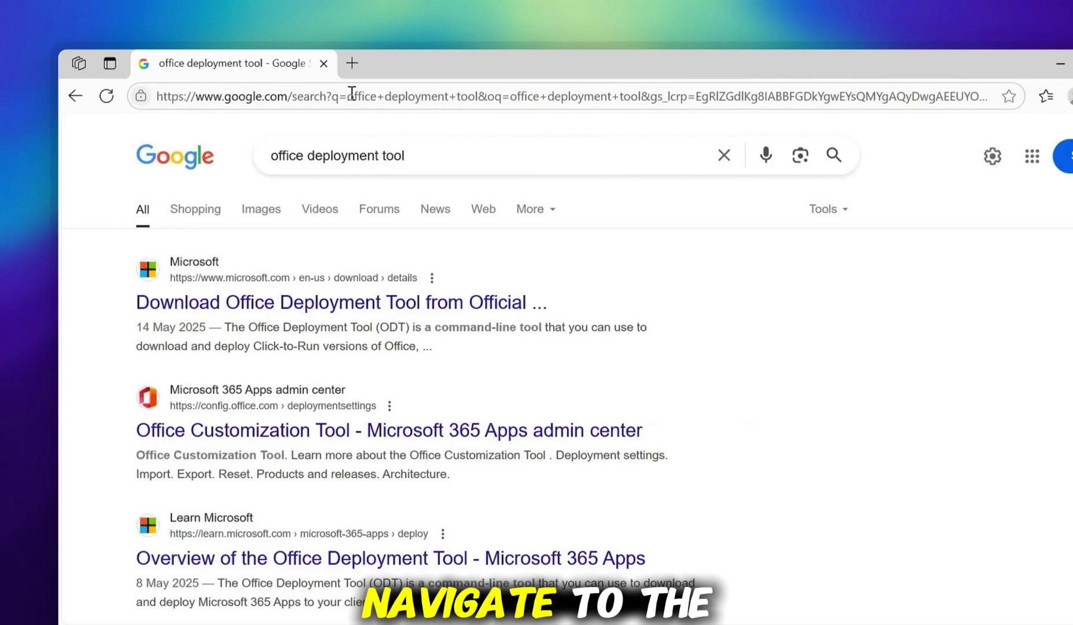
{"action": "left_click", "coordinate": [292, 305]}
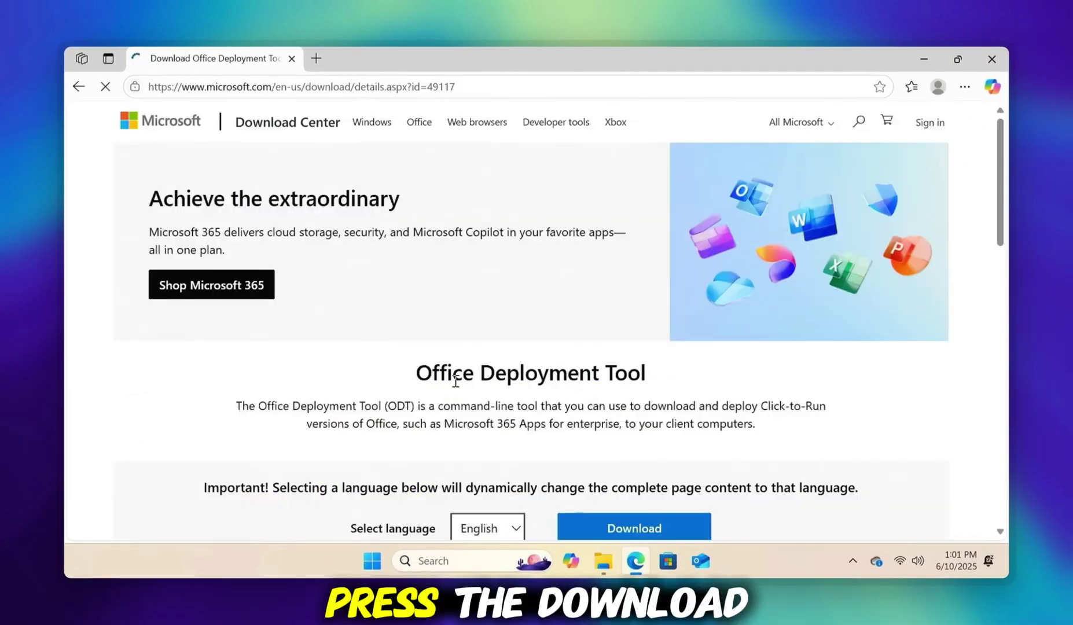
{"action": "scroll", "coordinate": [670, 412], "scroll_direction": "down", "scroll_amount": 2}
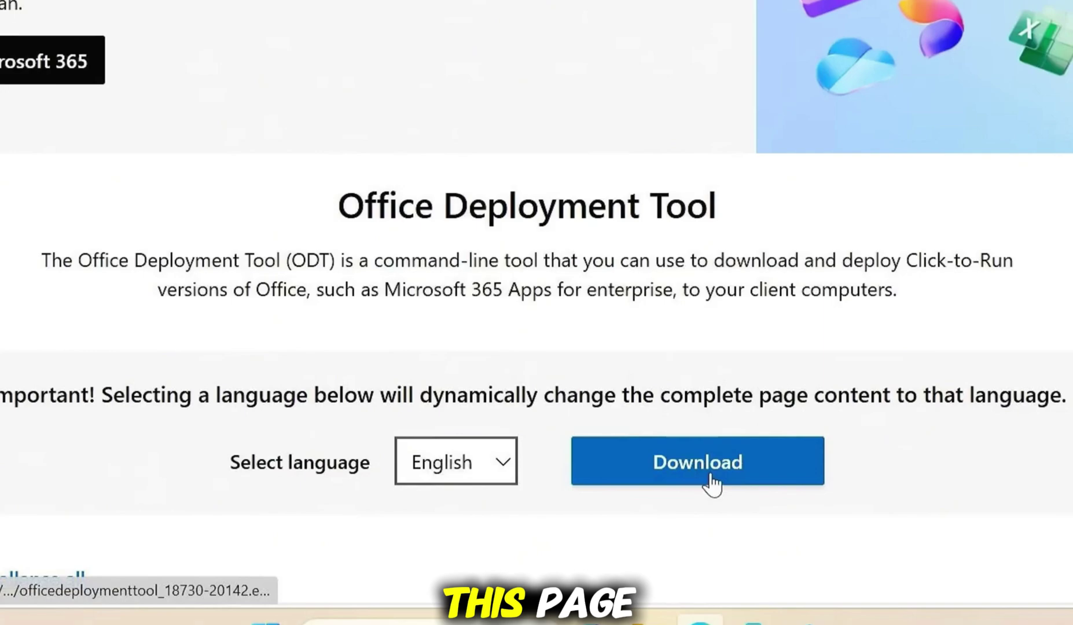
{"action": "left_click", "coordinate": [644, 465]}
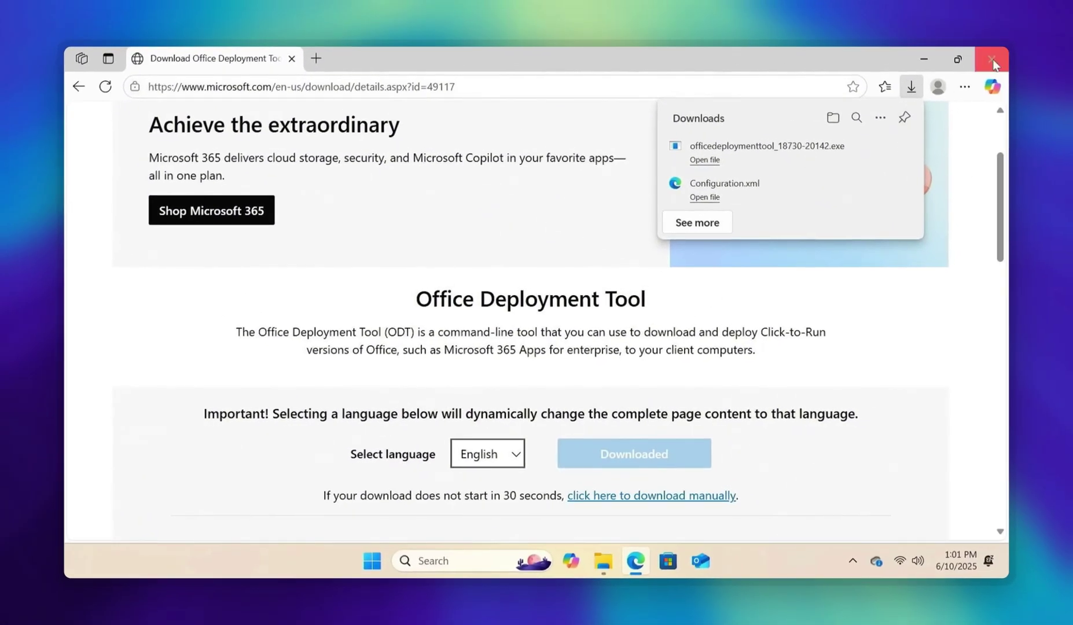
{"action": "left_click", "coordinate": [999, 52]}
{"action": "left_click", "coordinate": [604, 557]}
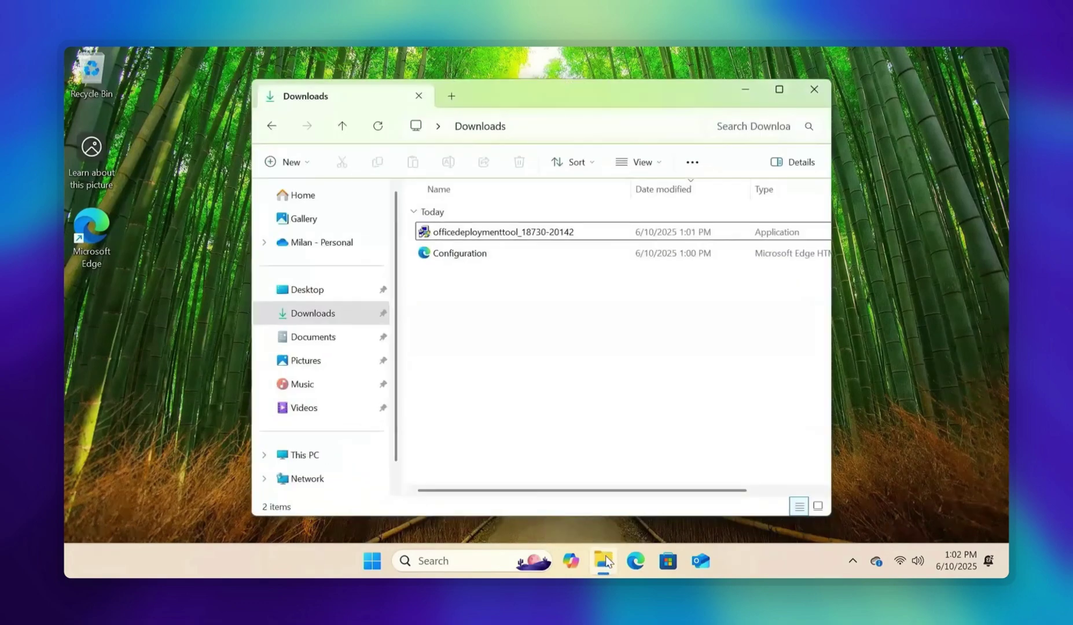
{"action": "left_click", "coordinate": [492, 233]}
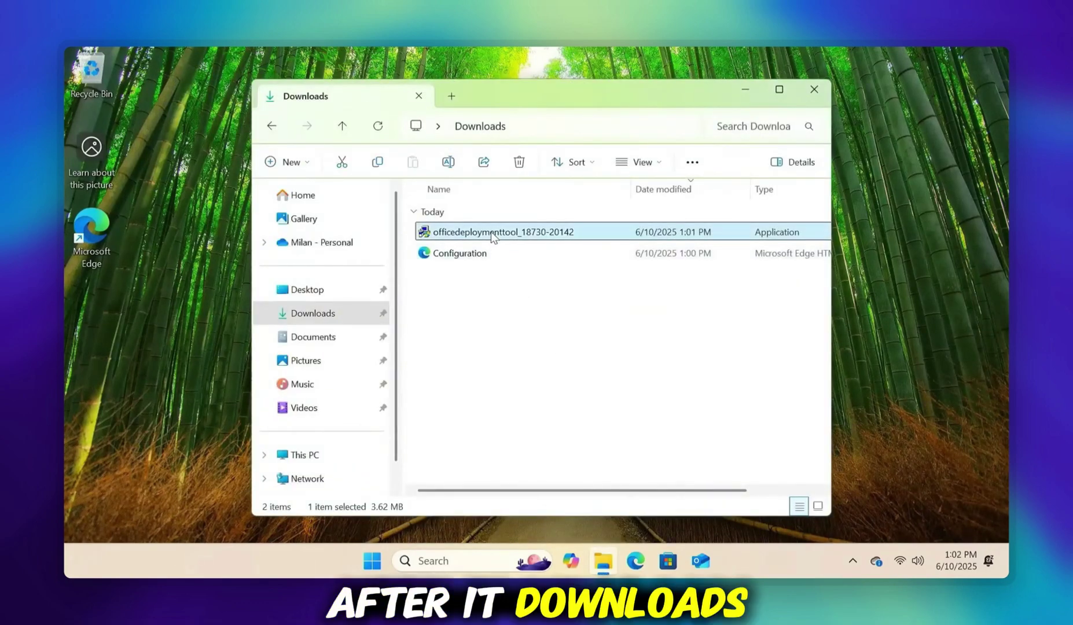
{"action": "double_click", "coordinate": [490, 232]}
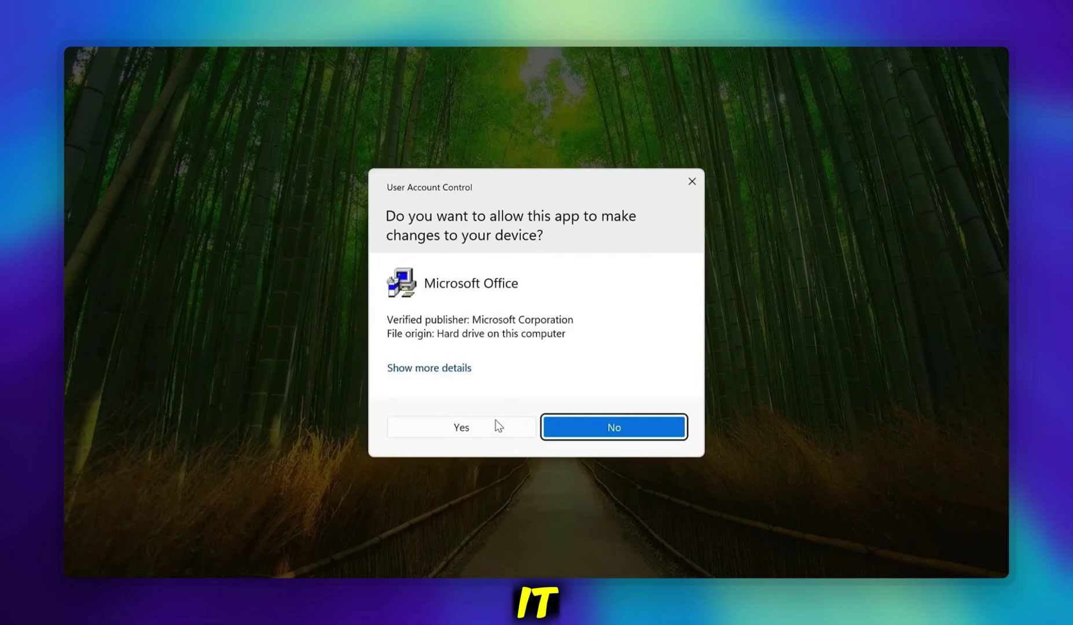
{"action": "left_click", "coordinate": [497, 426]}
Step: Accept the license terms and extract the tool's files into the Downloads folder
{"action": "left_click", "coordinate": [285, 449]}
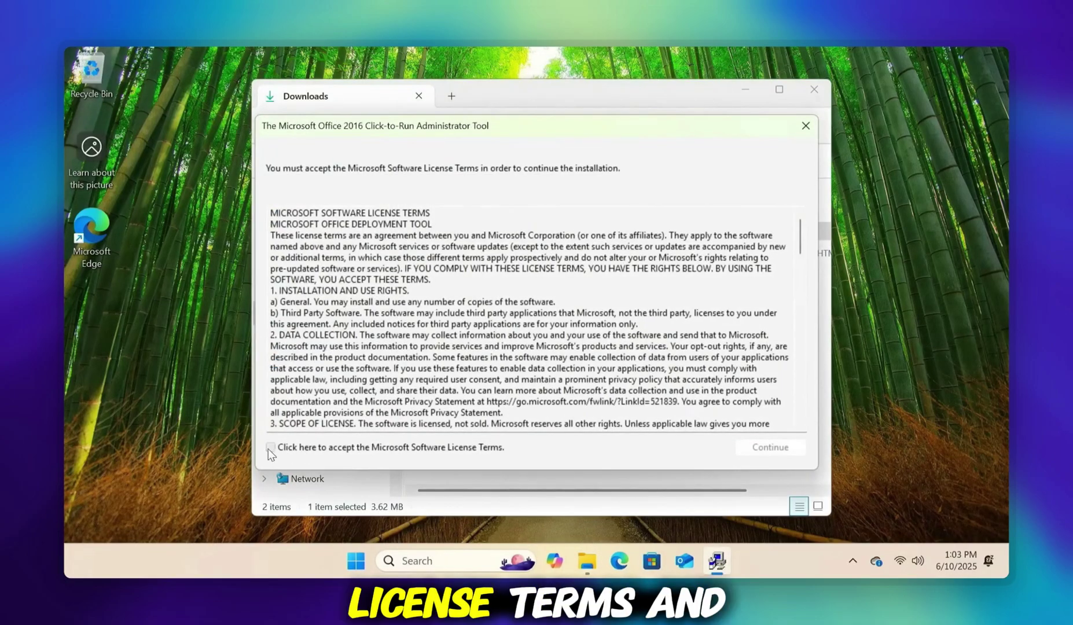
{"action": "left_click", "coordinate": [761, 449]}
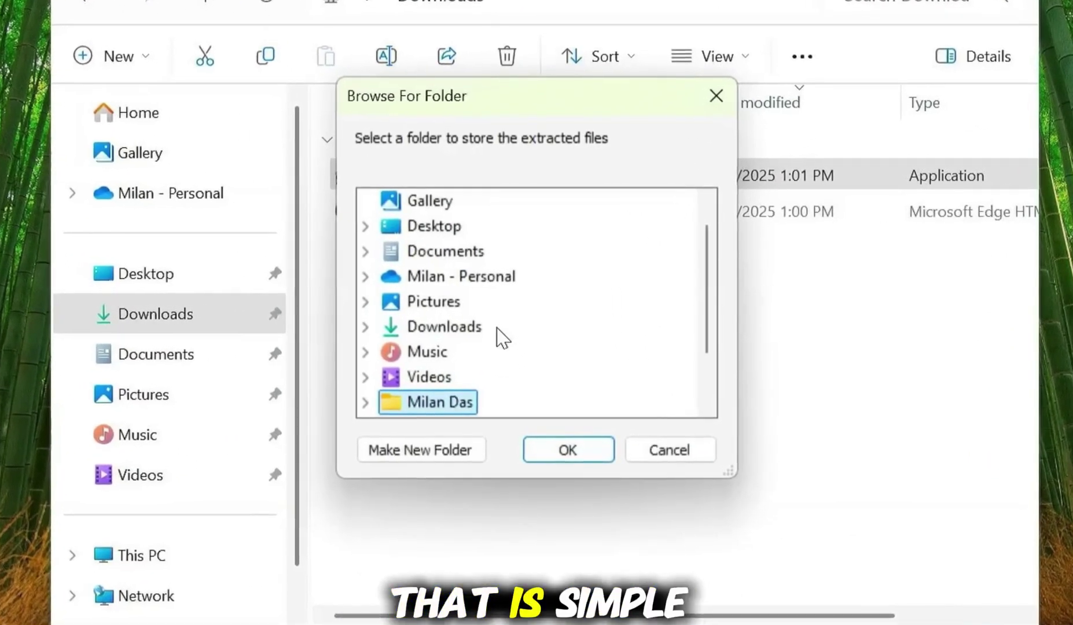
{"action": "left_click", "coordinate": [443, 228]}
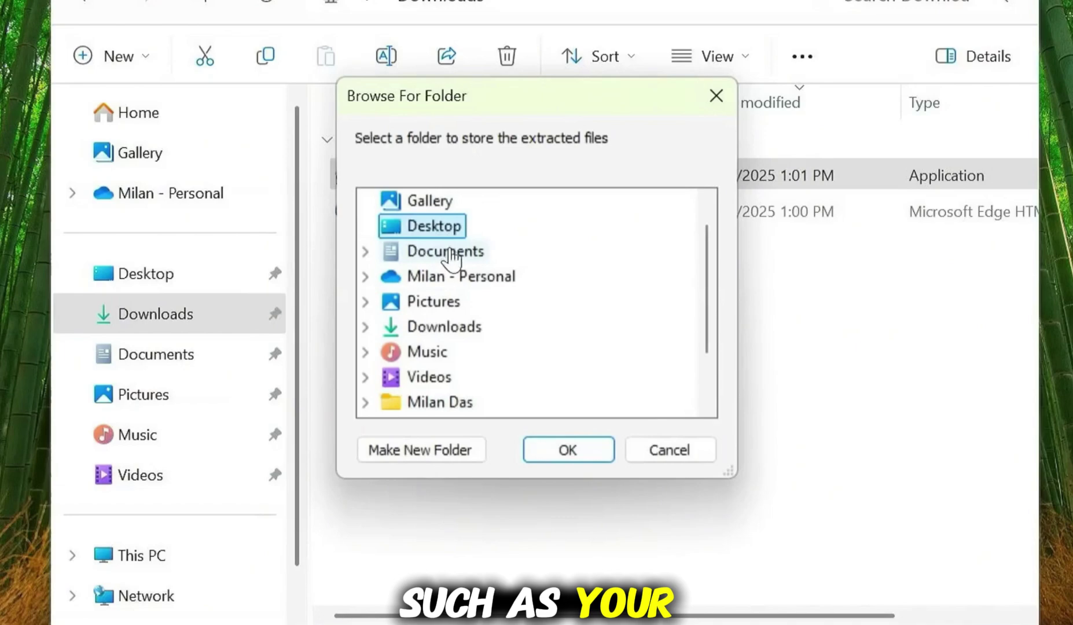
{"action": "left_click", "coordinate": [477, 330]}
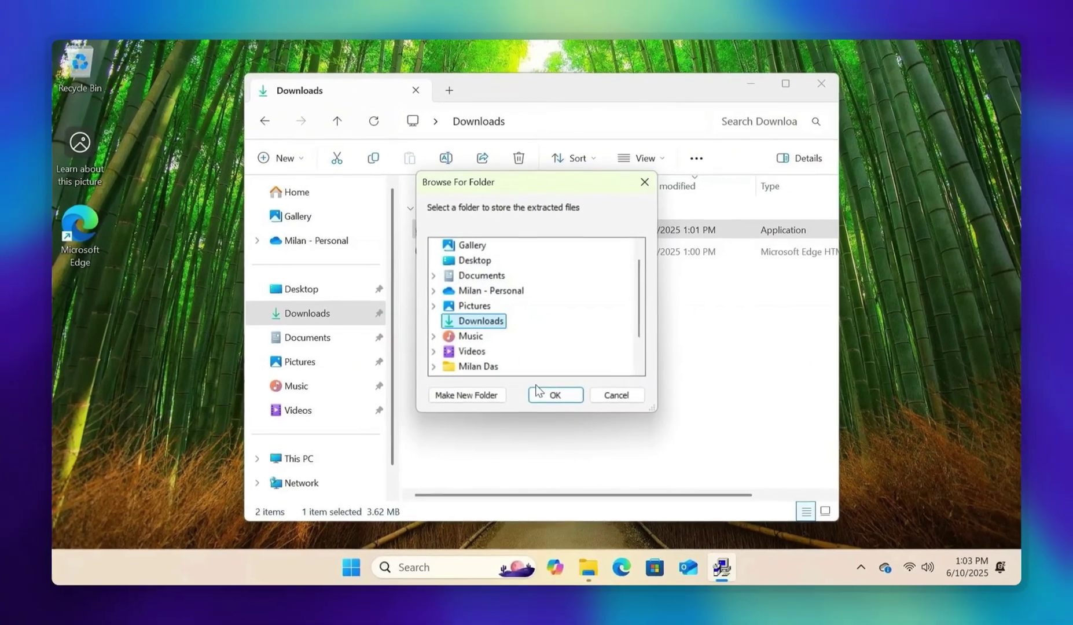
{"action": "left_click", "coordinate": [565, 451]}
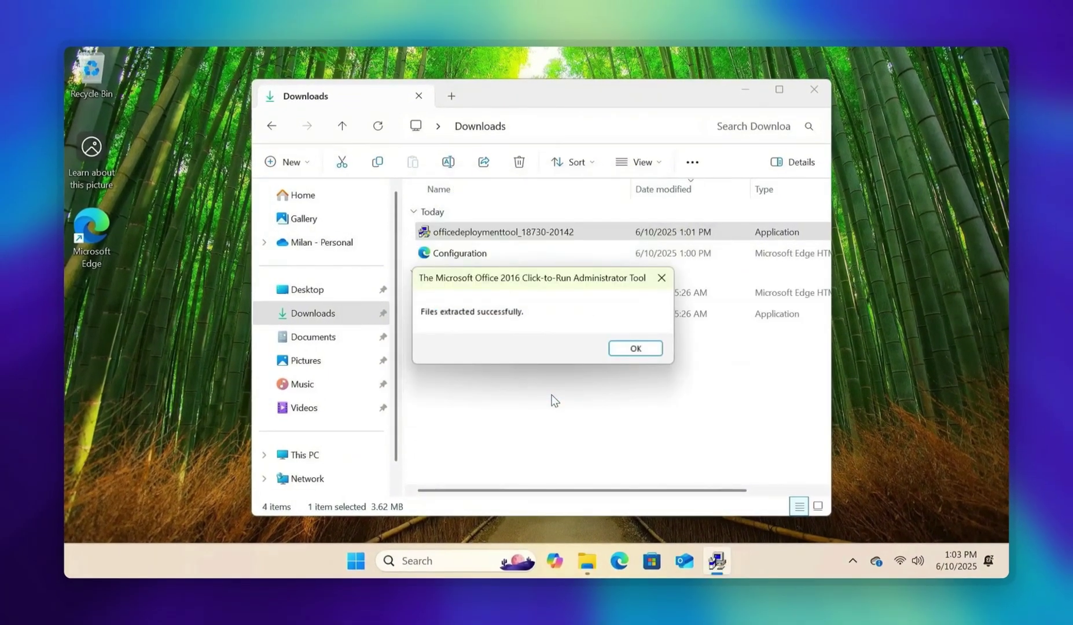
Step: Dismiss the extraction message and create a new folder named Office in Downloads
{"action": "left_click", "coordinate": [635, 350]}
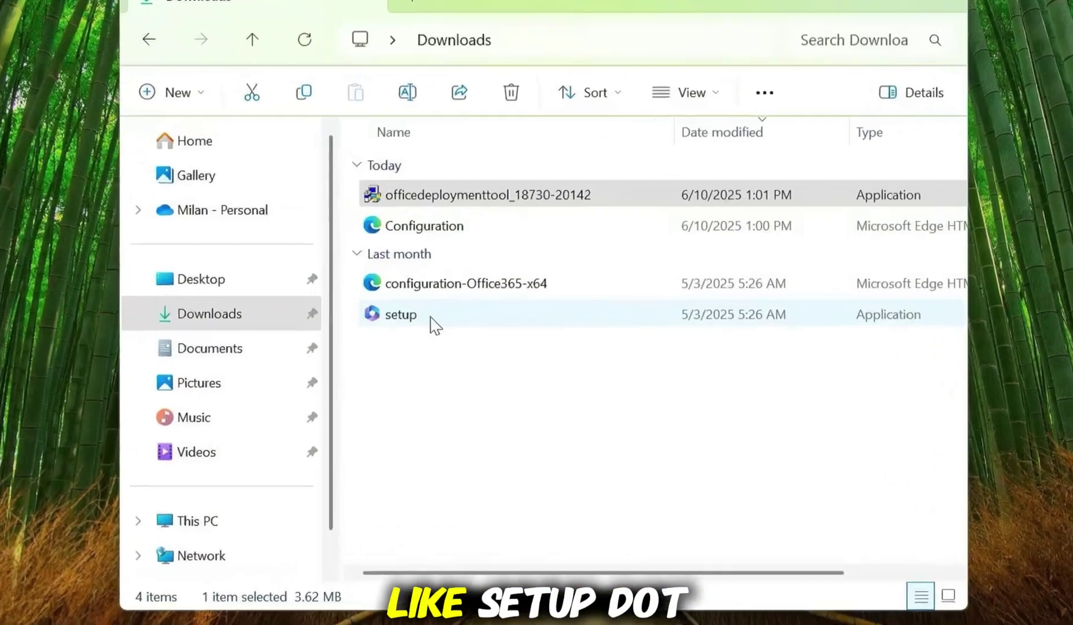
{"action": "left_click", "coordinate": [463, 314]}
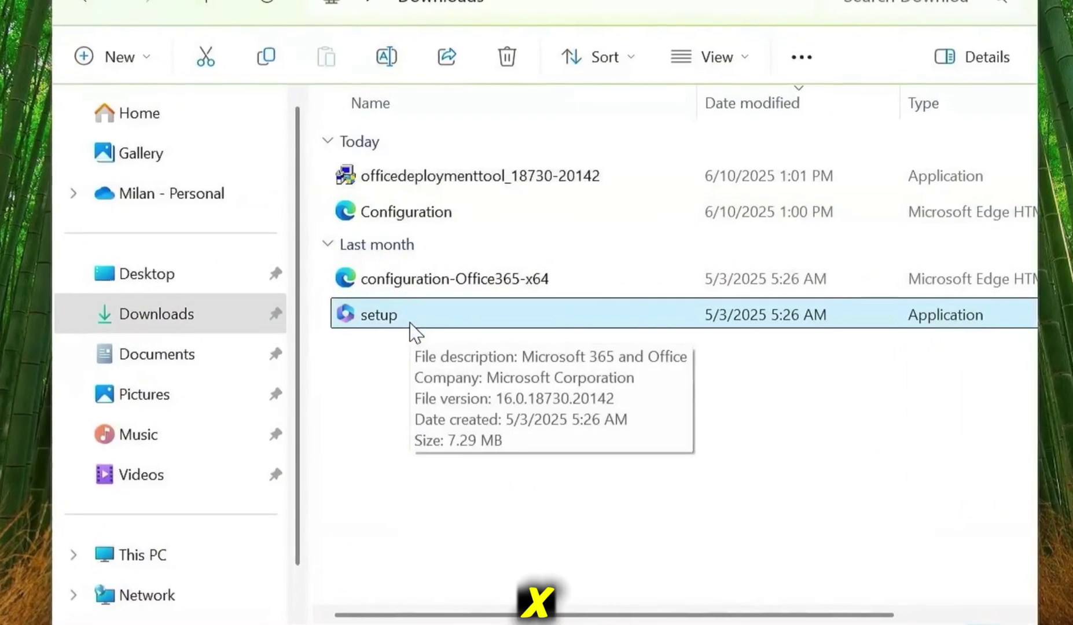
{"action": "left_click", "coordinate": [440, 282]}
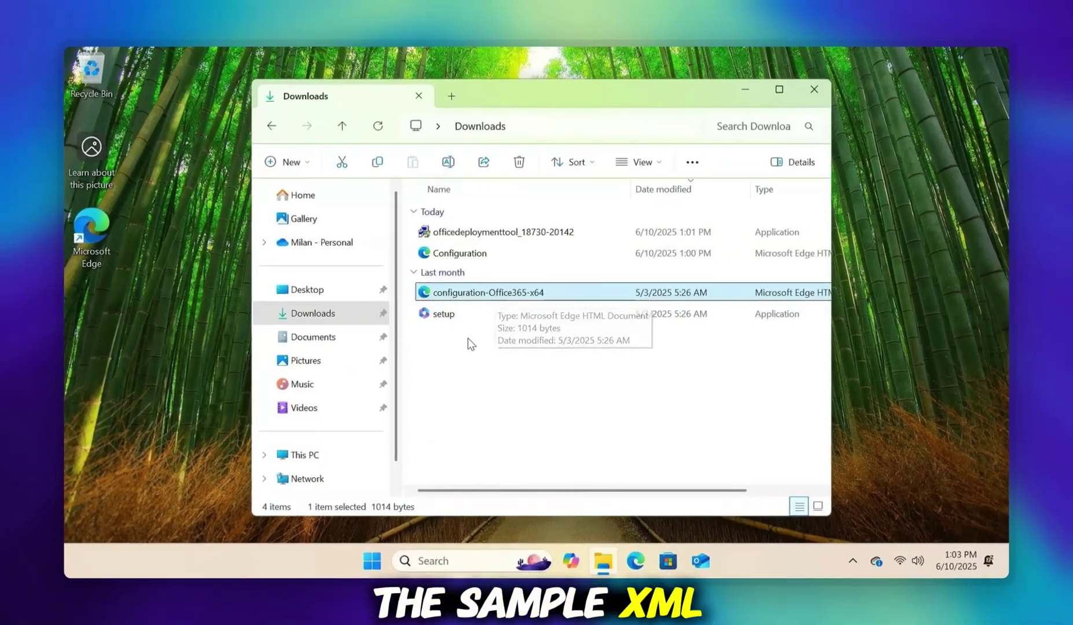
{"action": "left_click", "coordinate": [468, 338]}
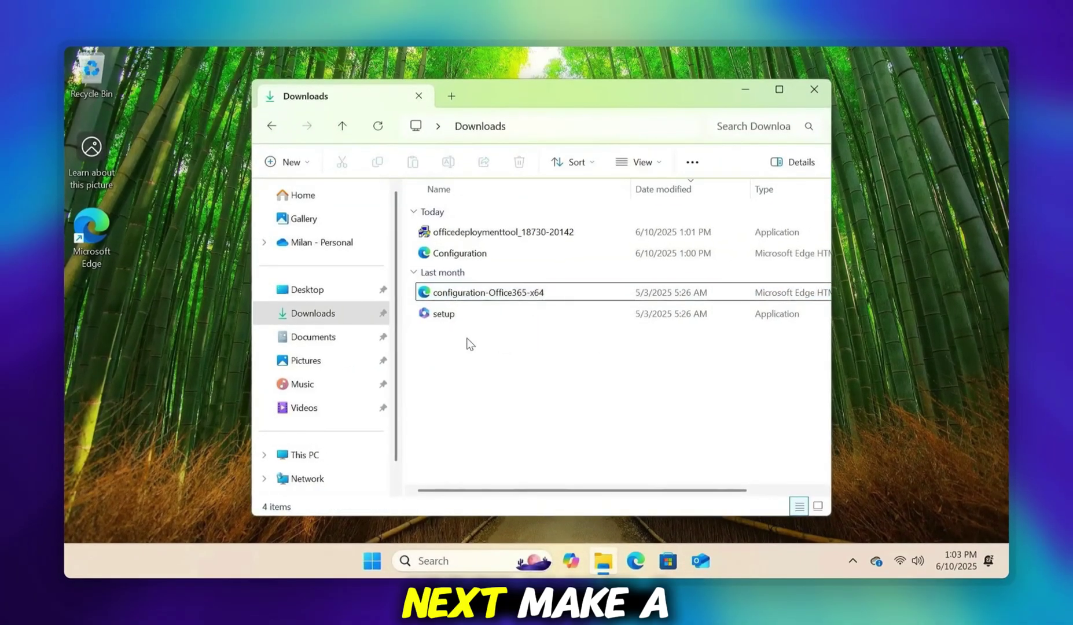
{"action": "left_click", "coordinate": [302, 169]}
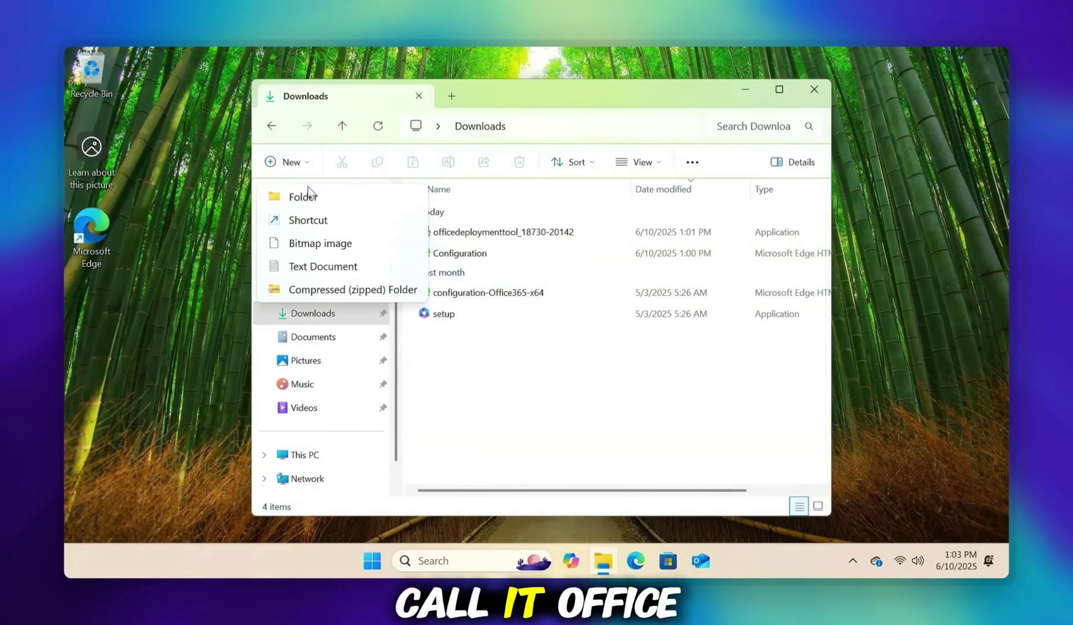
{"action": "left_click", "coordinate": [309, 194]}
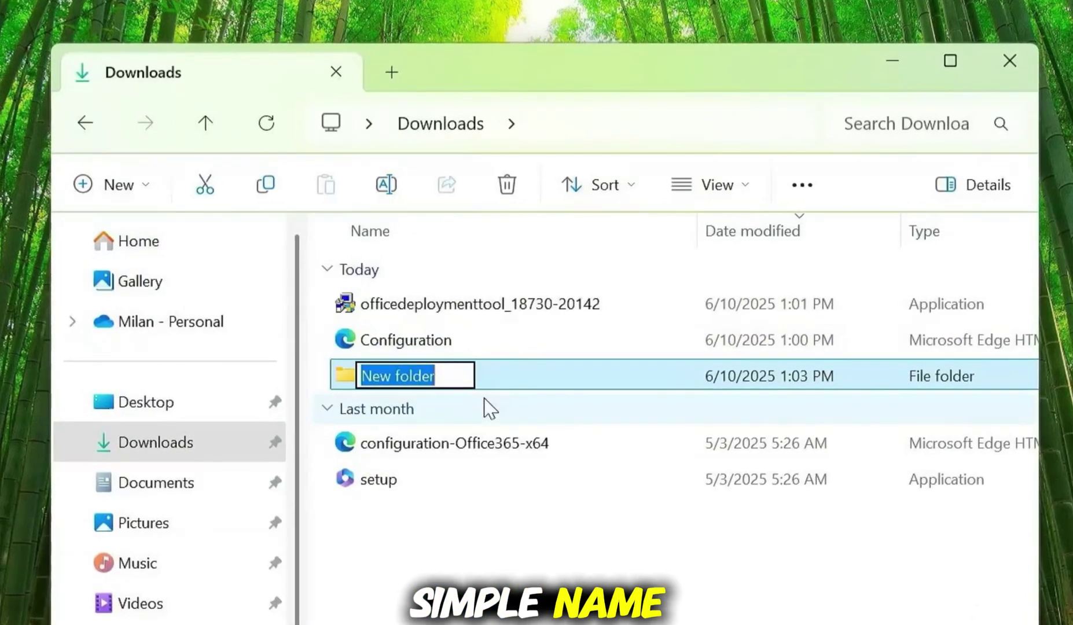
{"action": "key", "text": "Return"}
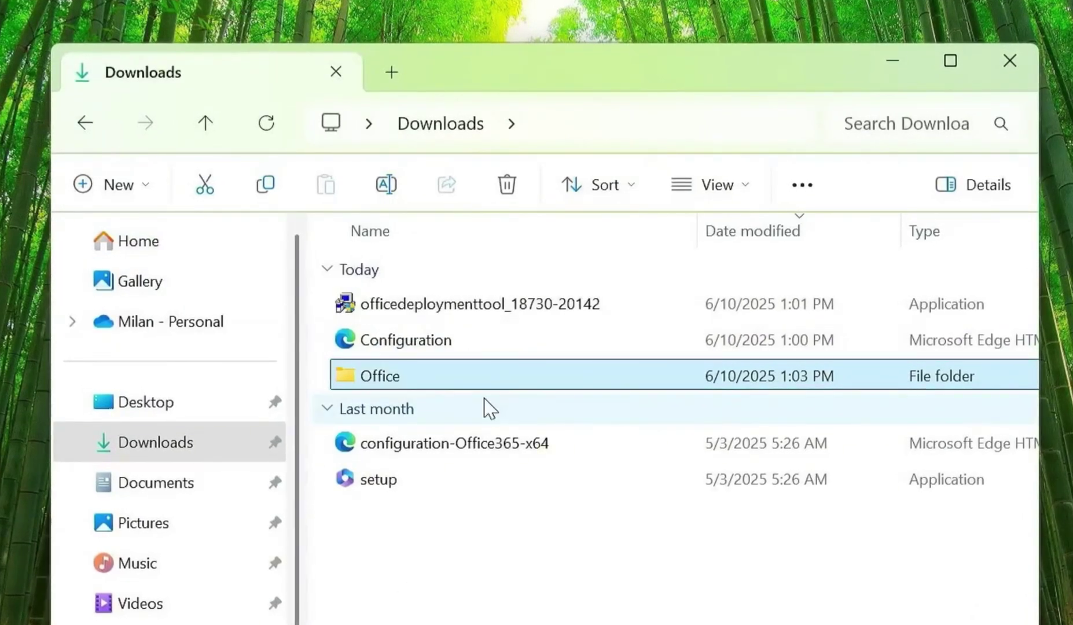
Step: Copy the setup and Configuration files into the Office folder
{"action": "left_click", "coordinate": [425, 489]}
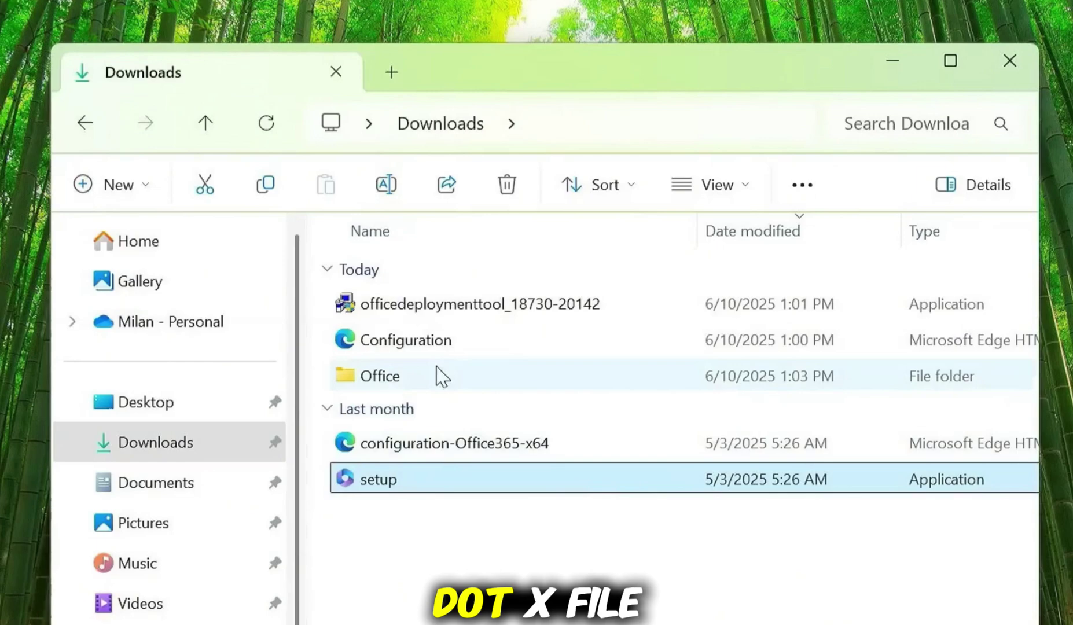
{"action": "left_click", "coordinate": [437, 343], "text": "ctrl"}
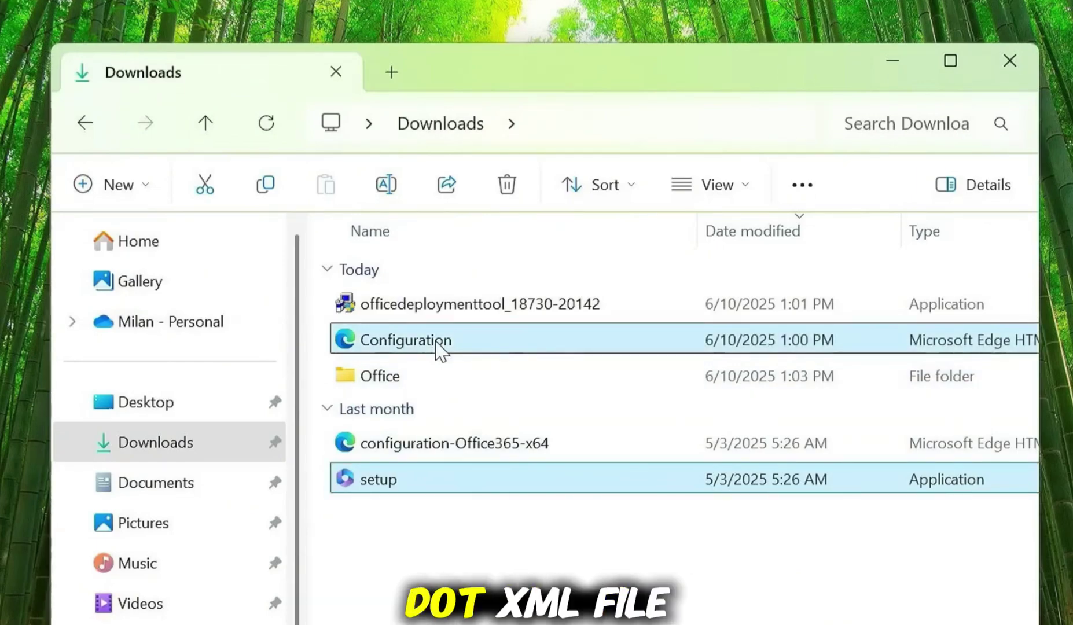
{"action": "right_click", "coordinate": [437, 343]}
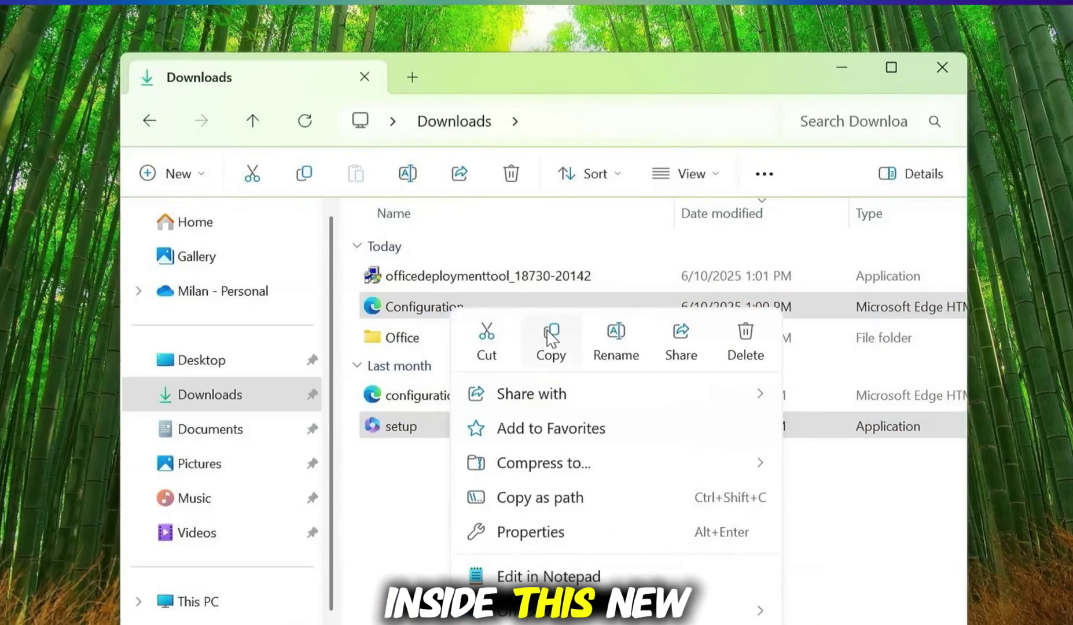
{"action": "left_click", "coordinate": [554, 376]}
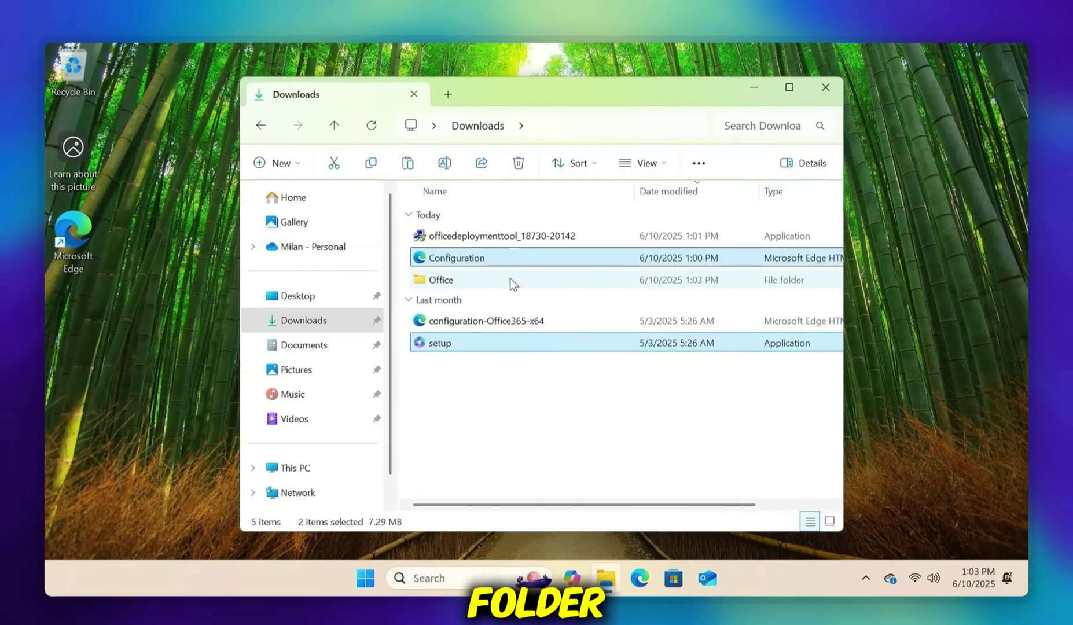
{"action": "left_click", "coordinate": [431, 381]}
{"action": "double_click", "coordinate": [480, 276]}
{"action": "right_click", "coordinate": [484, 281]}
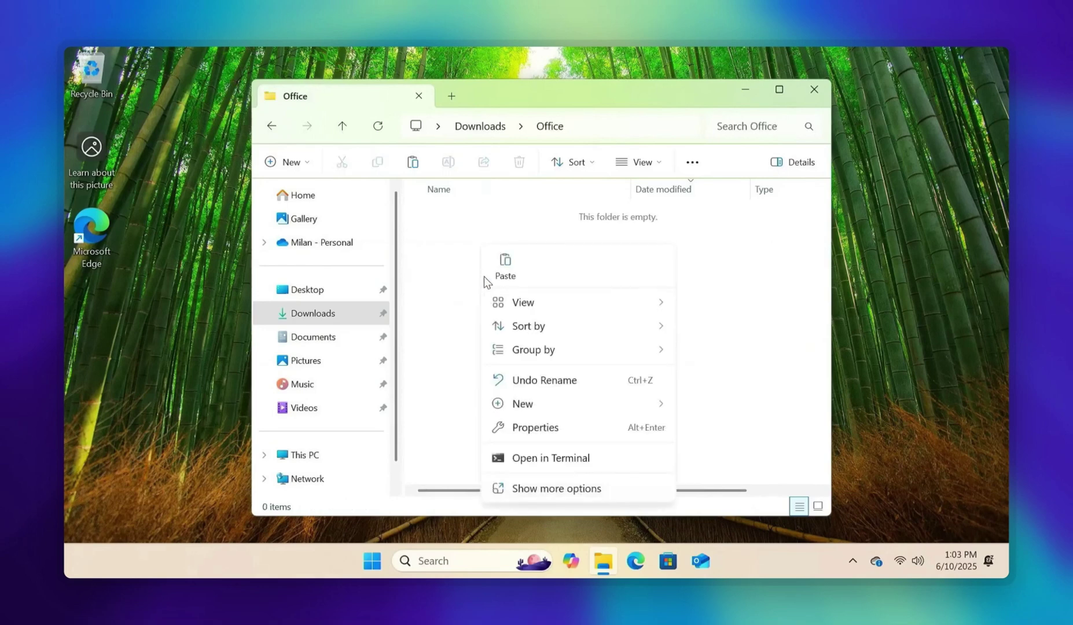
{"action": "left_click", "coordinate": [507, 265]}
{"action": "left_click", "coordinate": [507, 305]}
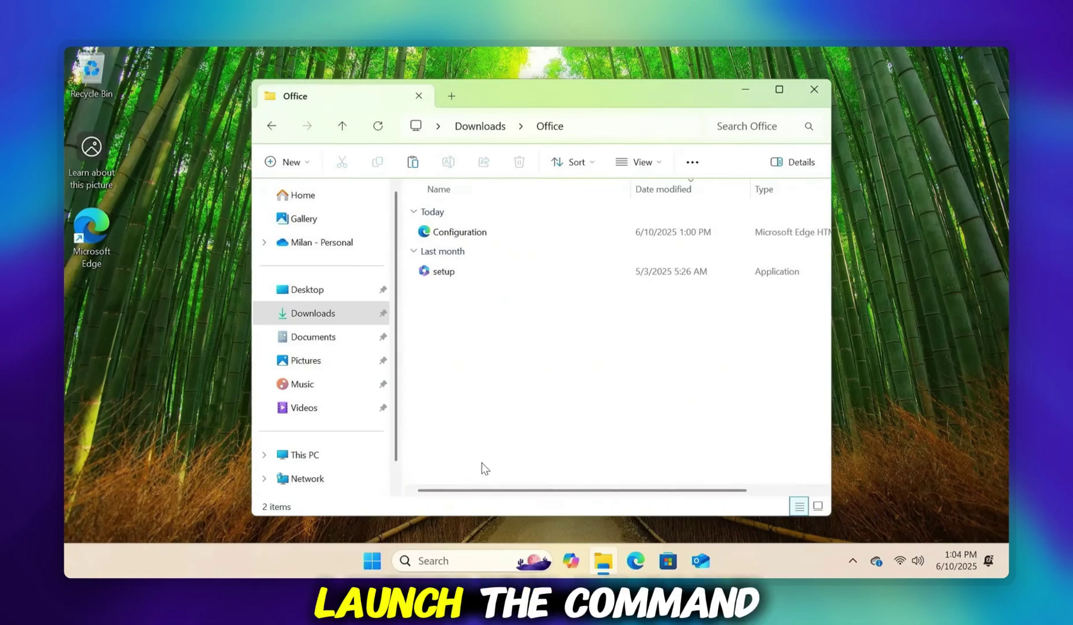
Step: Open Command Prompt as administrator via a search for cmd
{"action": "left_click", "coordinate": [462, 558]}
{"action": "type", "text": "cmd"}
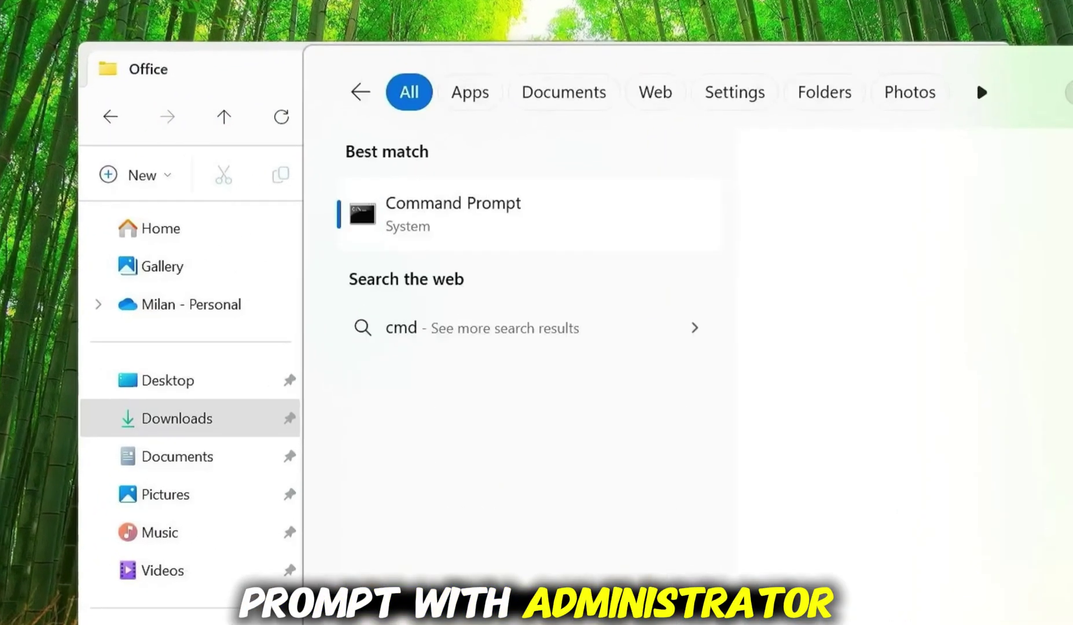
{"action": "right_click", "coordinate": [538, 213]}
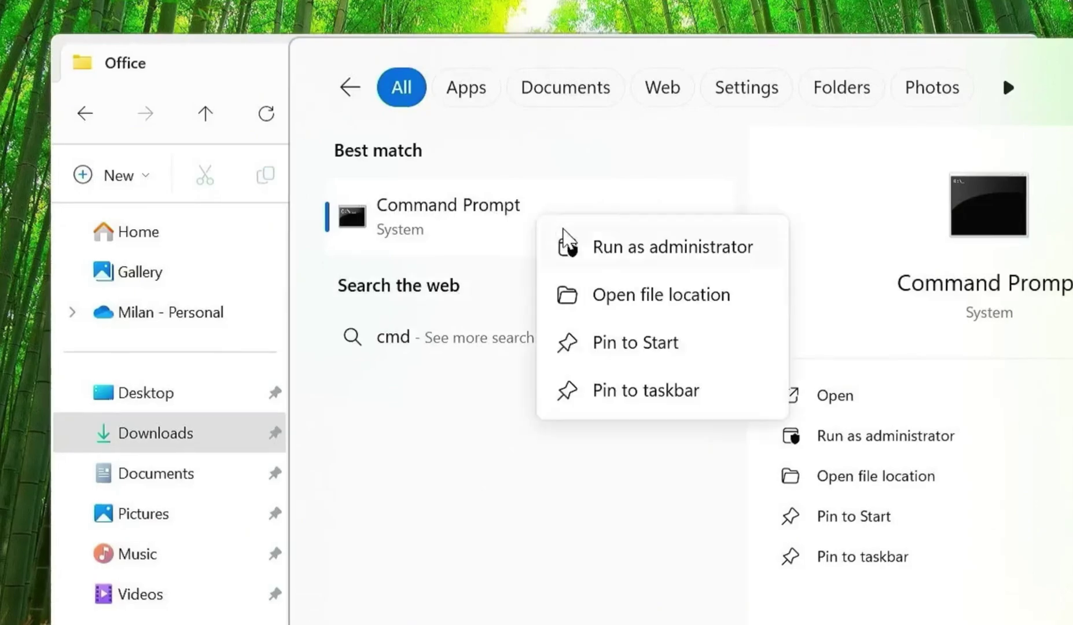
{"action": "left_click", "coordinate": [564, 237]}
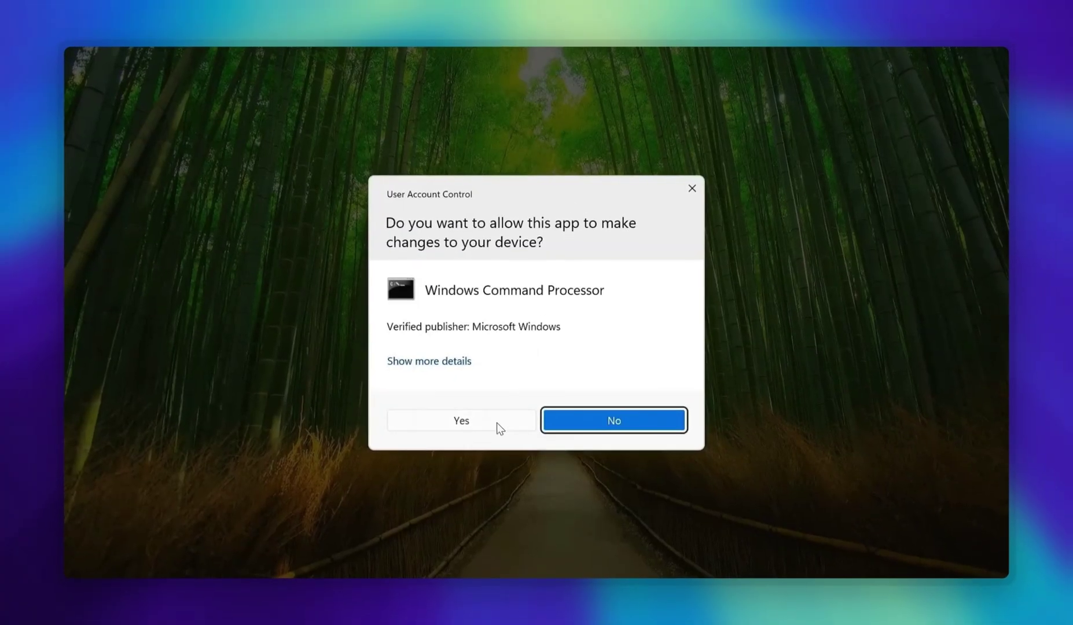
{"action": "left_click", "coordinate": [496, 423]}
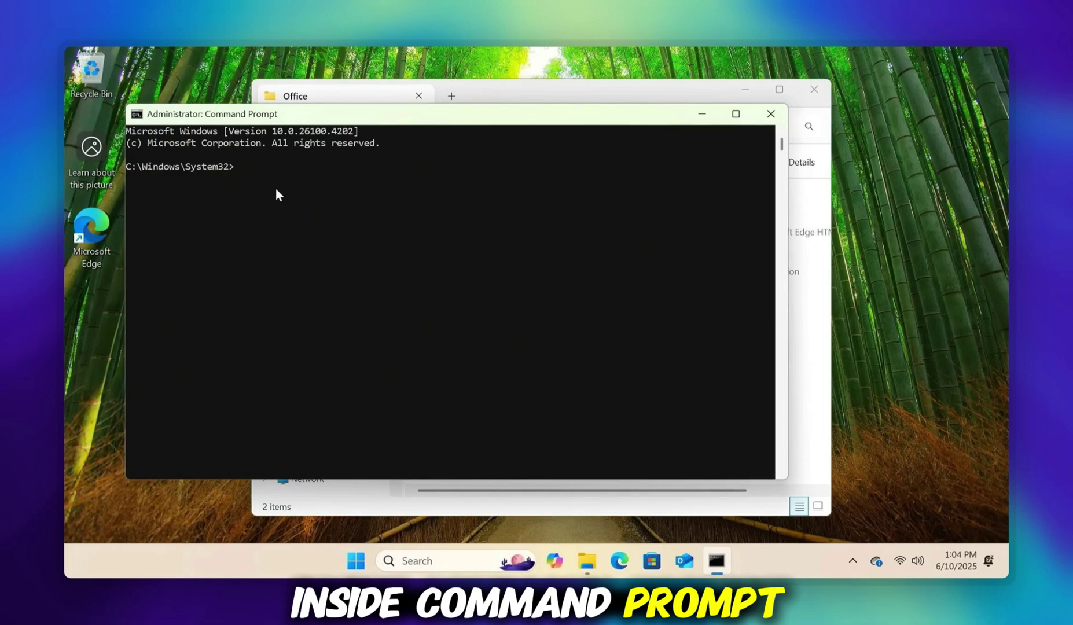
Step: Change directory to the Downloads\Office folder using the path copied from Explorer
{"action": "type", "text": "cd"}
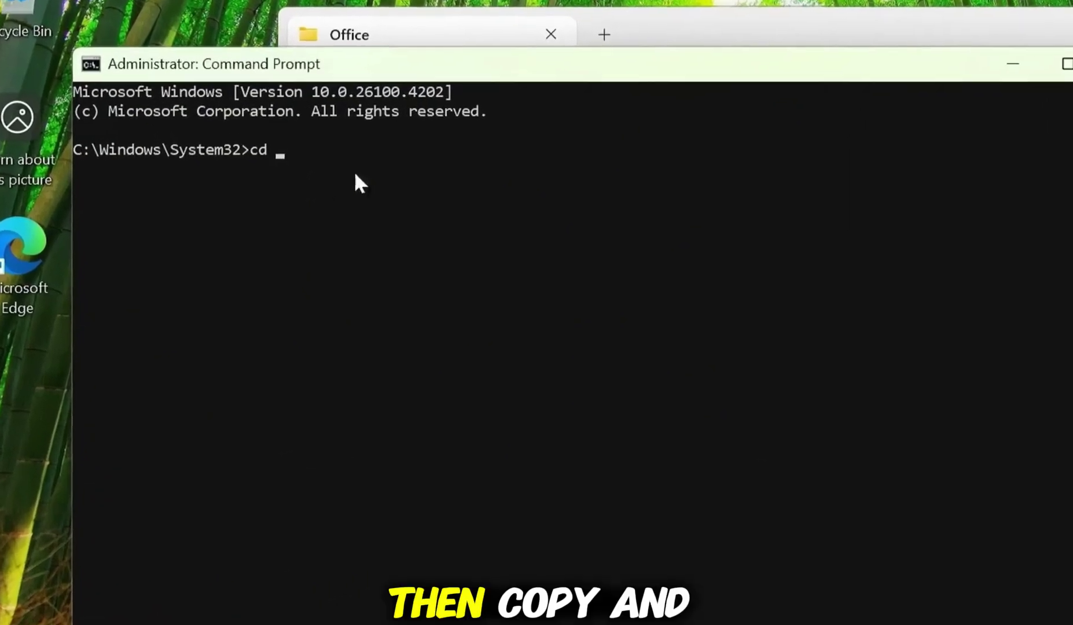
{"action": "left_click", "coordinate": [660, 26]}
{"action": "left_click", "coordinate": [816, 92]}
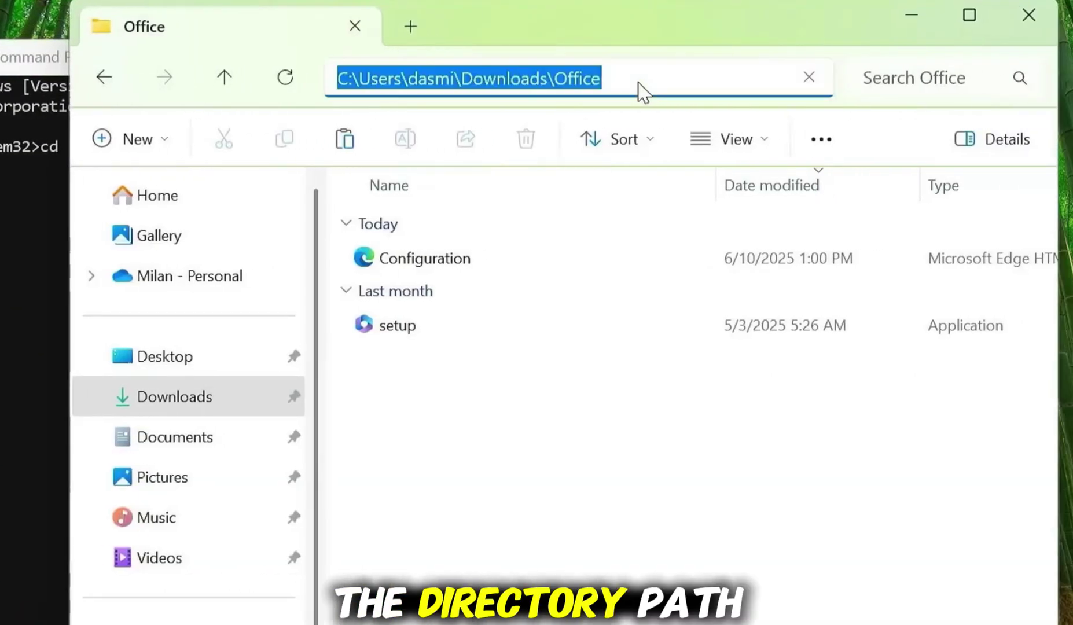
{"action": "left_click", "coordinate": [908, 7]}
{"action": "right_click", "coordinate": [355, 185]}
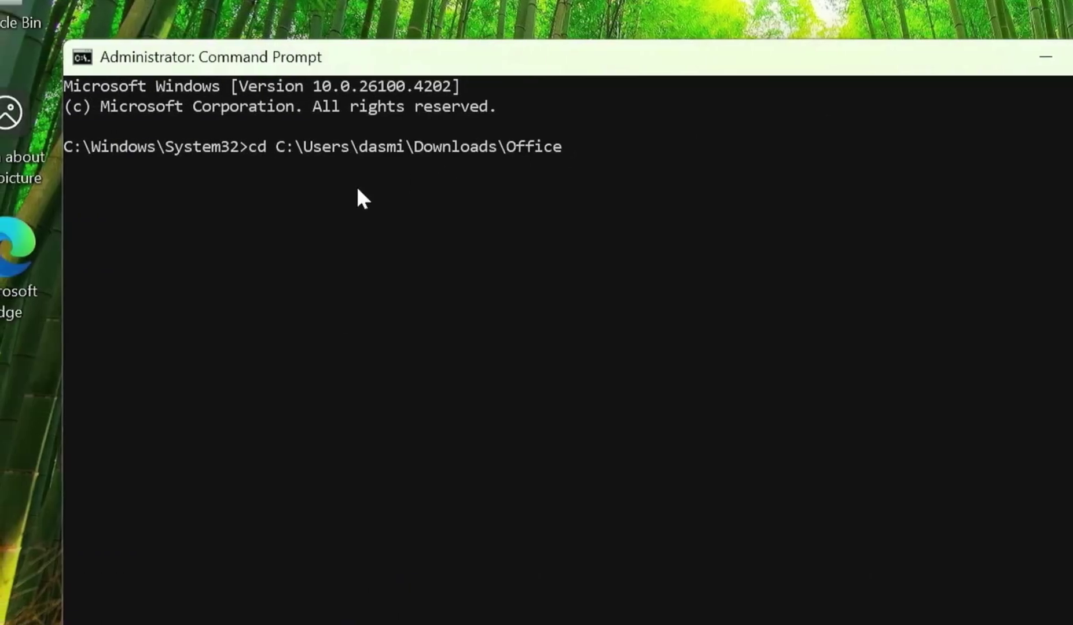
{"action": "key", "text": "Return"}
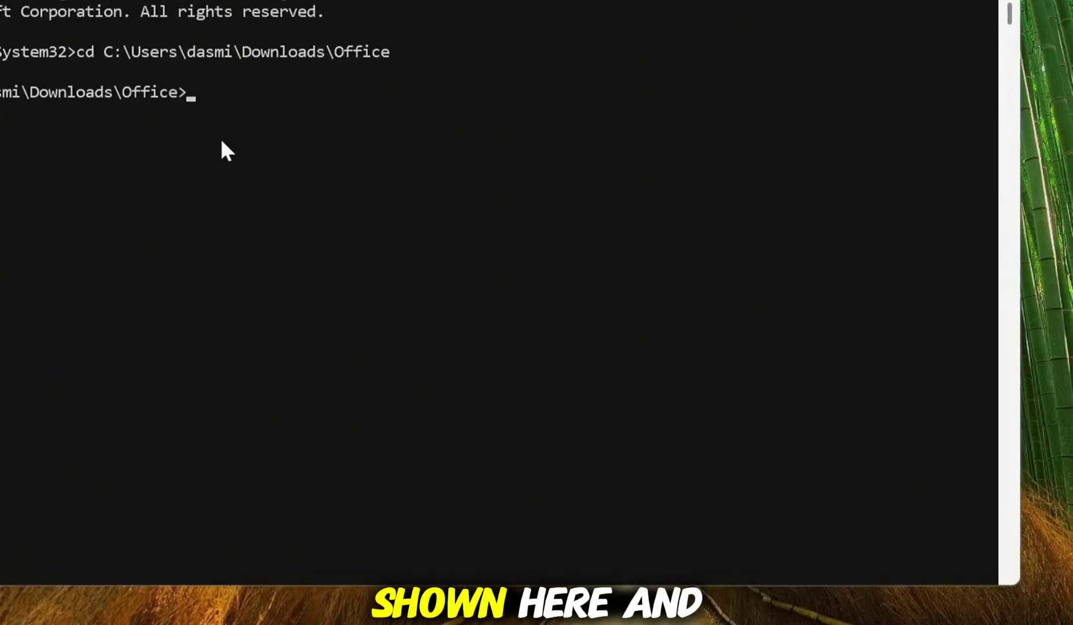
Step: Enter 'setup.exe /configure Configuration.xml' at the prompt, checking the file name in Explorer
{"action": "type", "text": "setup.exe "}
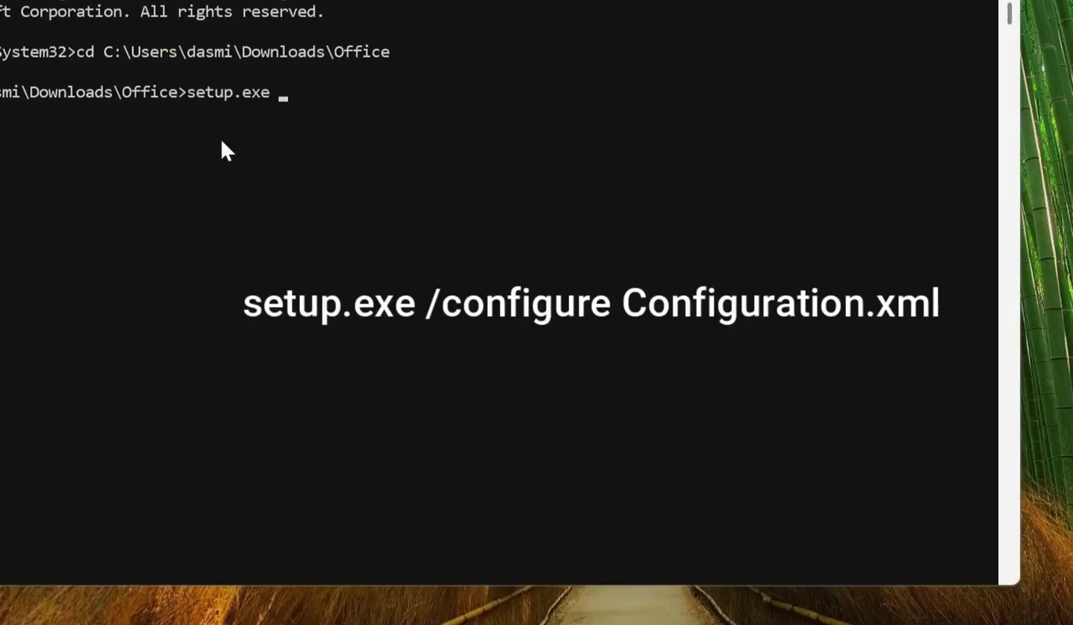
{"action": "type", "text": "/configure Confi"}
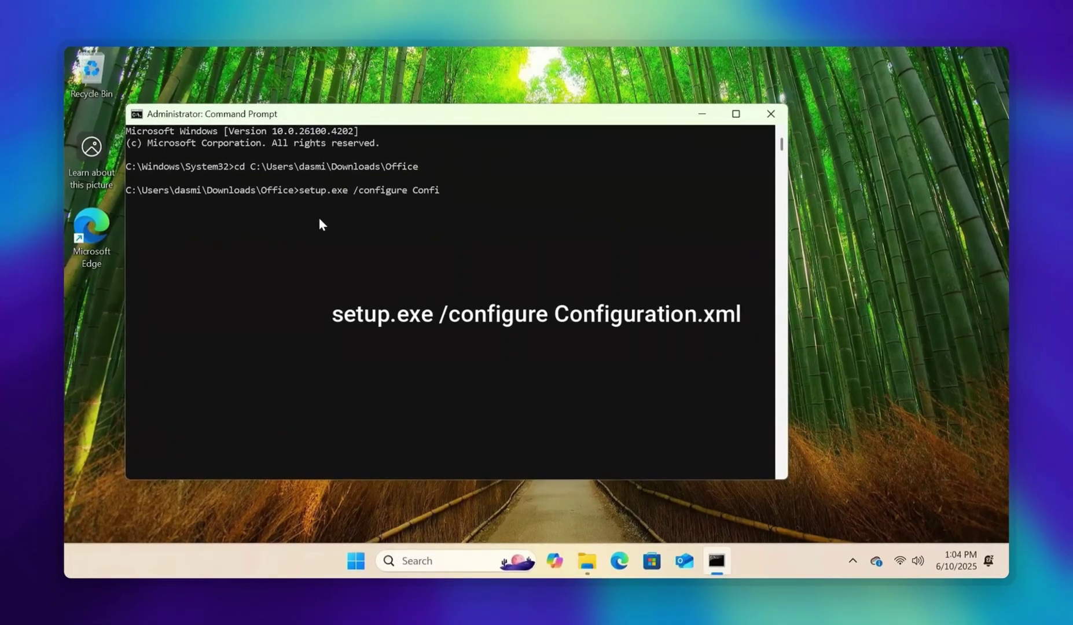
{"action": "type", "text": "guration.xml"}
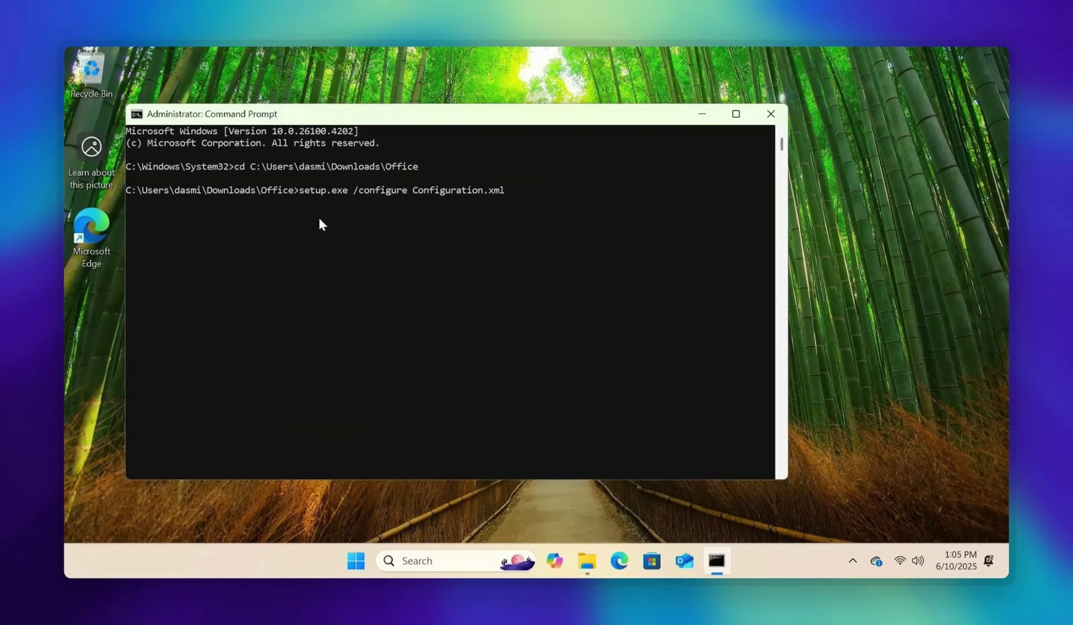
{"action": "left_click_drag", "start_coordinate": [412, 191], "coordinate": [513, 195]}
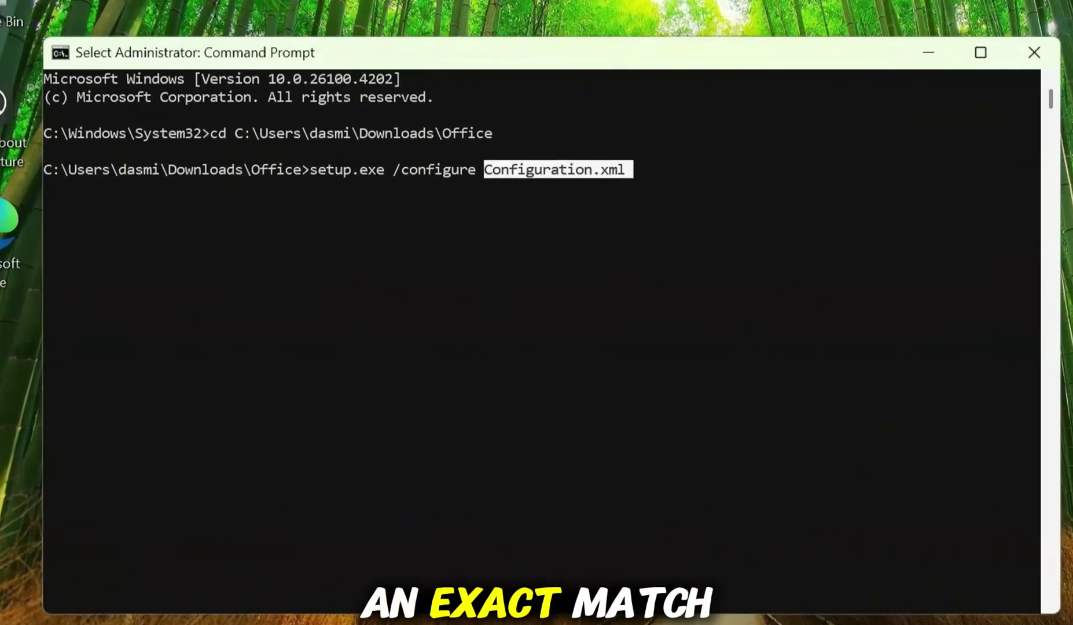
{"action": "key", "text": "alt+Tab"}
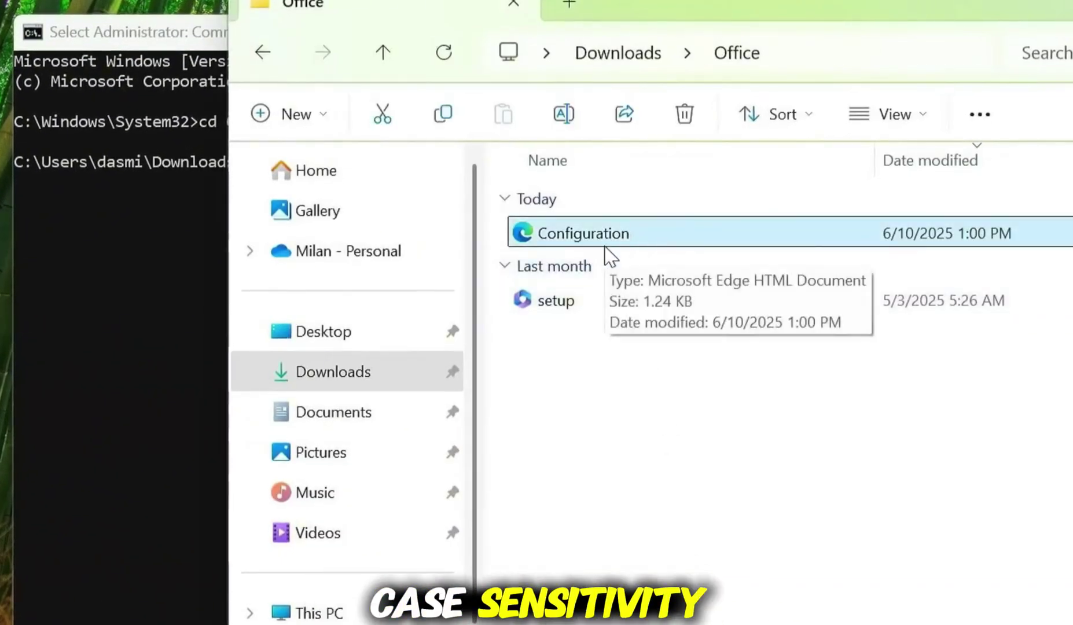
{"action": "key", "text": "alt+Tab"}
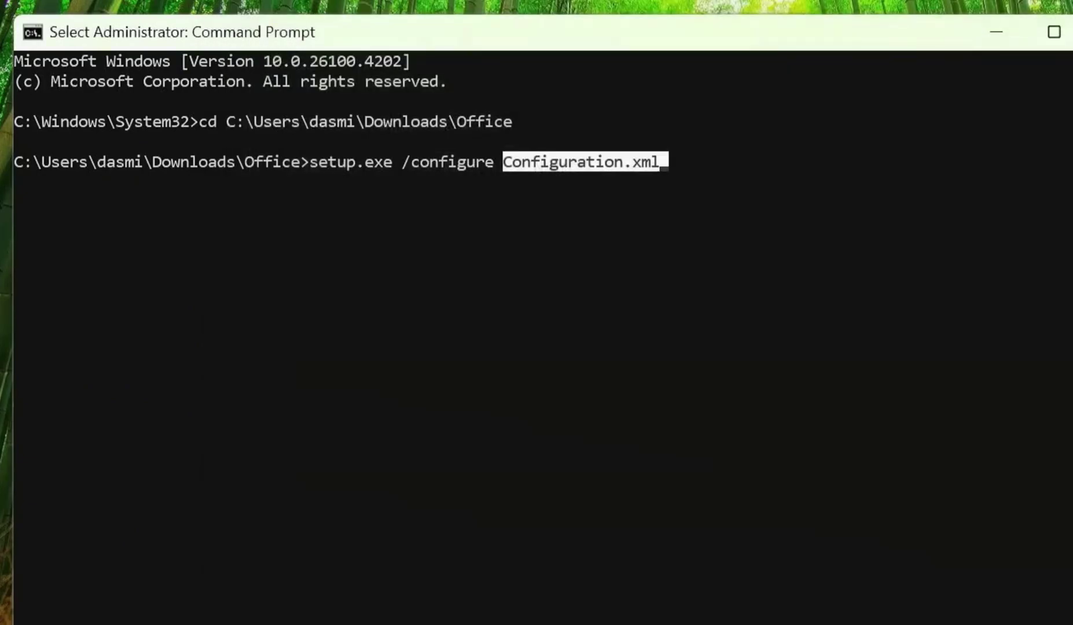
Step: Run the Office setup command with Configuration.xml and close the 'You're all set' message once installed
{"action": "left_click", "coordinate": [730, 208]}
{"action": "key", "text": "Return"}
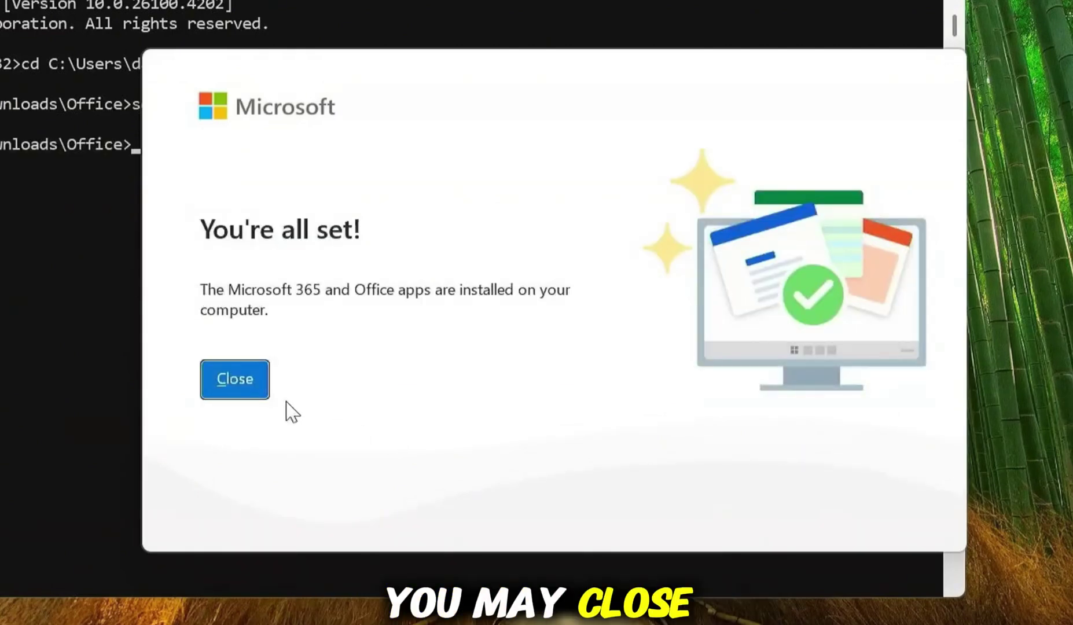
{"action": "left_click", "coordinate": [246, 386]}
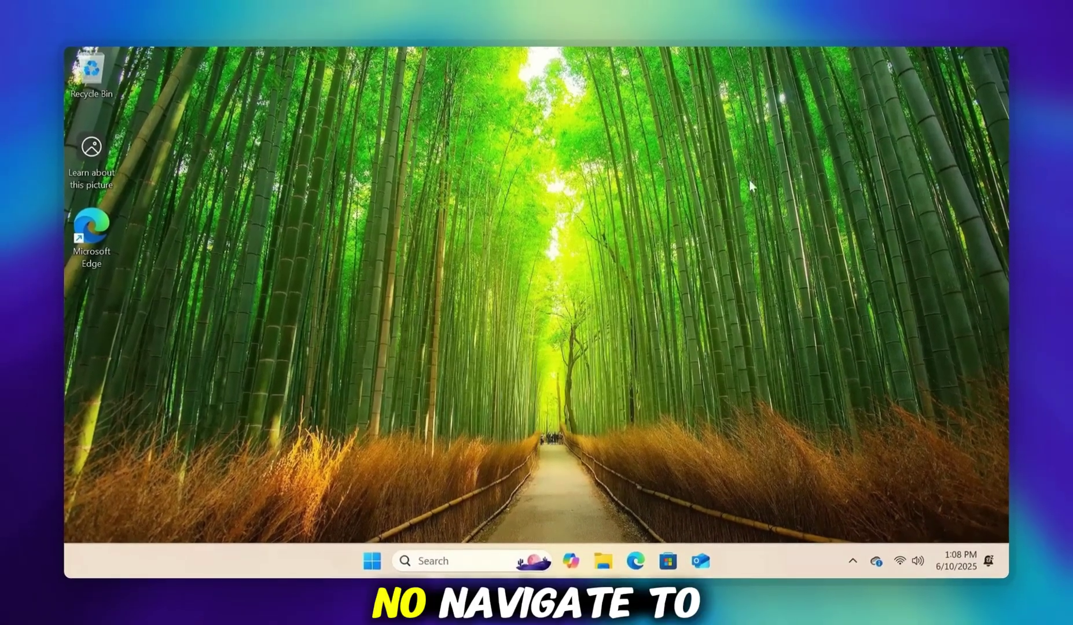
Step: Search for and launch Word, accept the Office license, and create a blank document
{"action": "left_click", "coordinate": [468, 565]}
{"action": "type", "text": "word"}
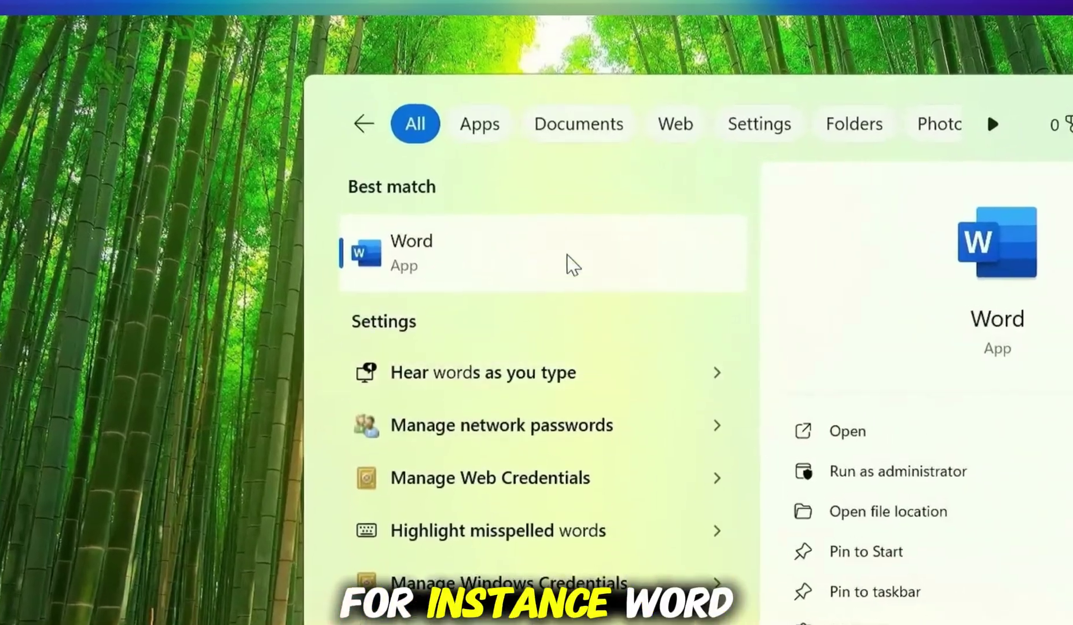
{"action": "left_click", "coordinate": [563, 238]}
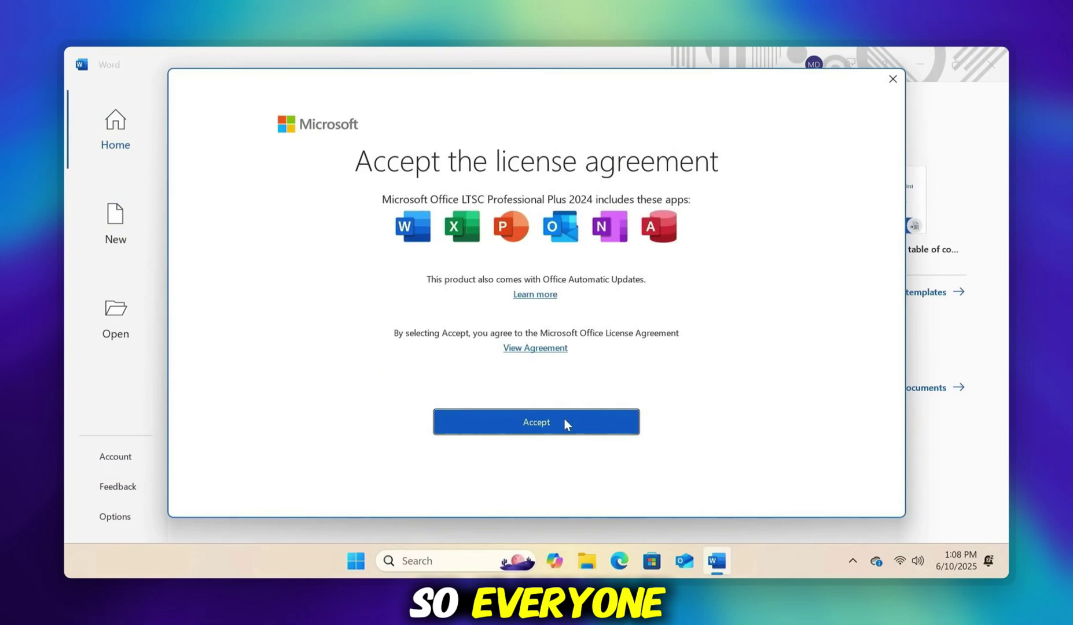
{"action": "left_click", "coordinate": [563, 421]}
{"action": "left_click", "coordinate": [266, 204]}
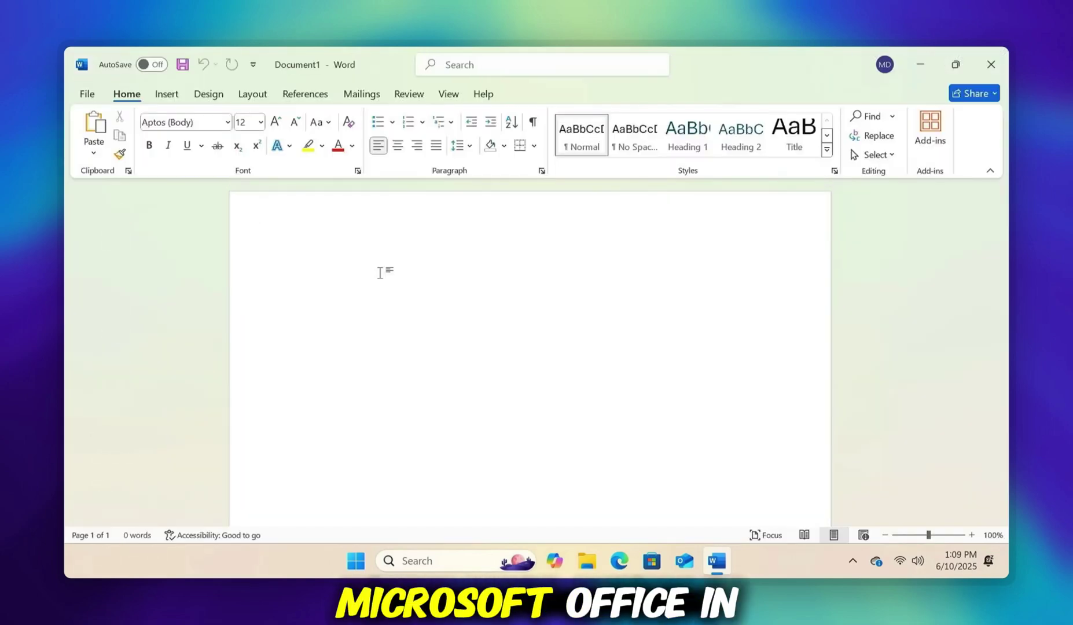
Step: Bring up the Save As dialog for Document1 in This PC's Documents folder
{"action": "left_click", "coordinate": [87, 94]}
{"action": "left_click", "coordinate": [113, 323]}
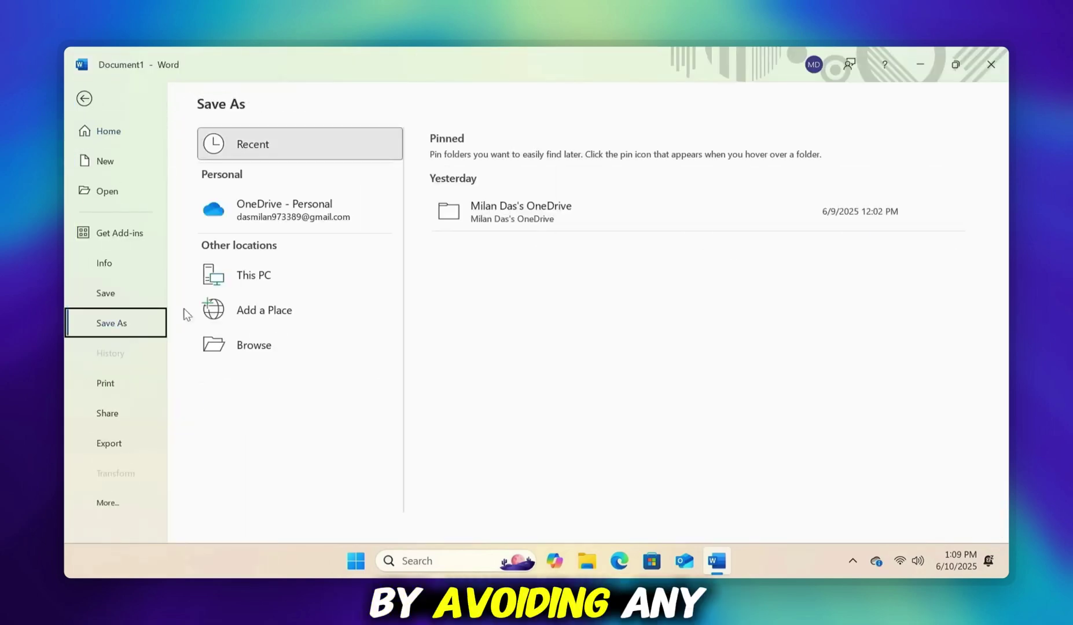
{"action": "left_click", "coordinate": [253, 276]}
{"action": "left_click", "coordinate": [481, 150]}
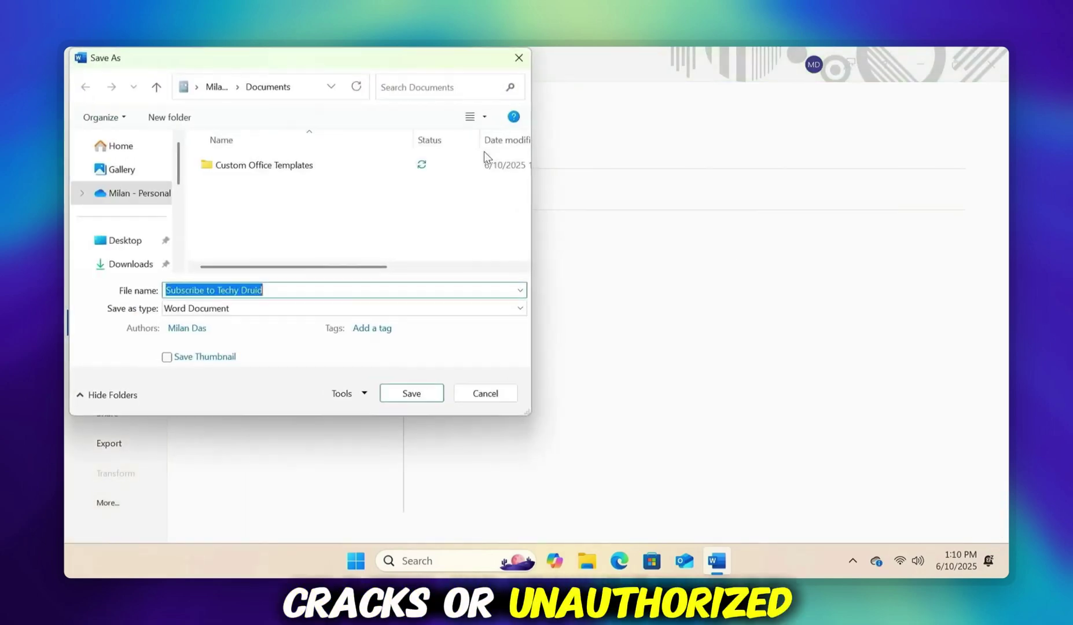